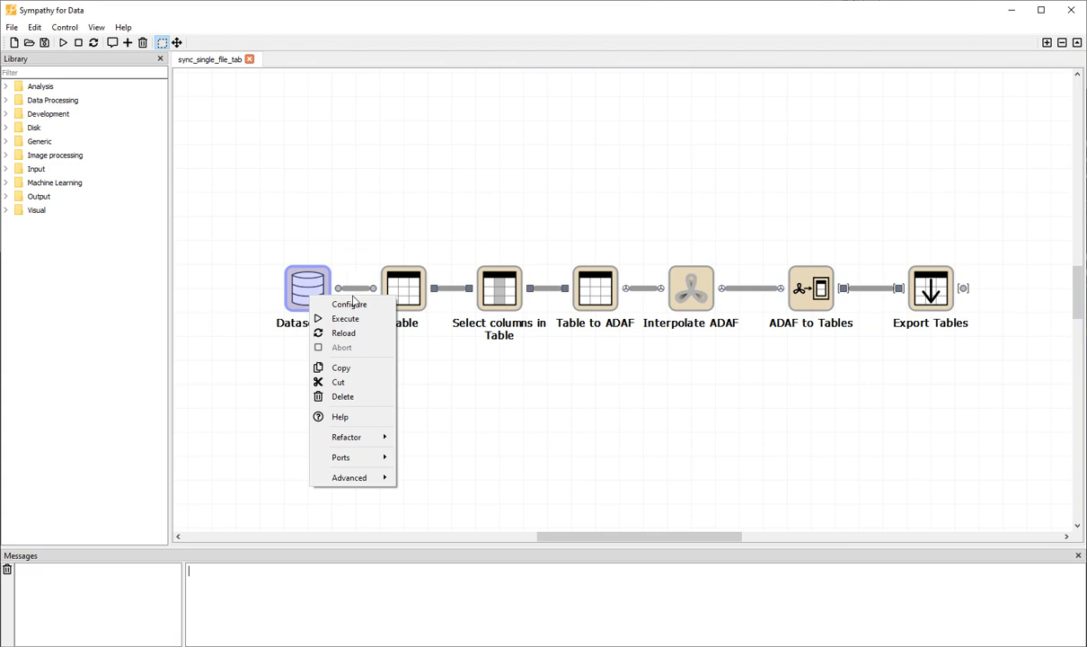
Step: Configure the Datasource node to read the file Hamnbanan_220125_punkt_1_1_23.xlsx
left_click(350, 305)
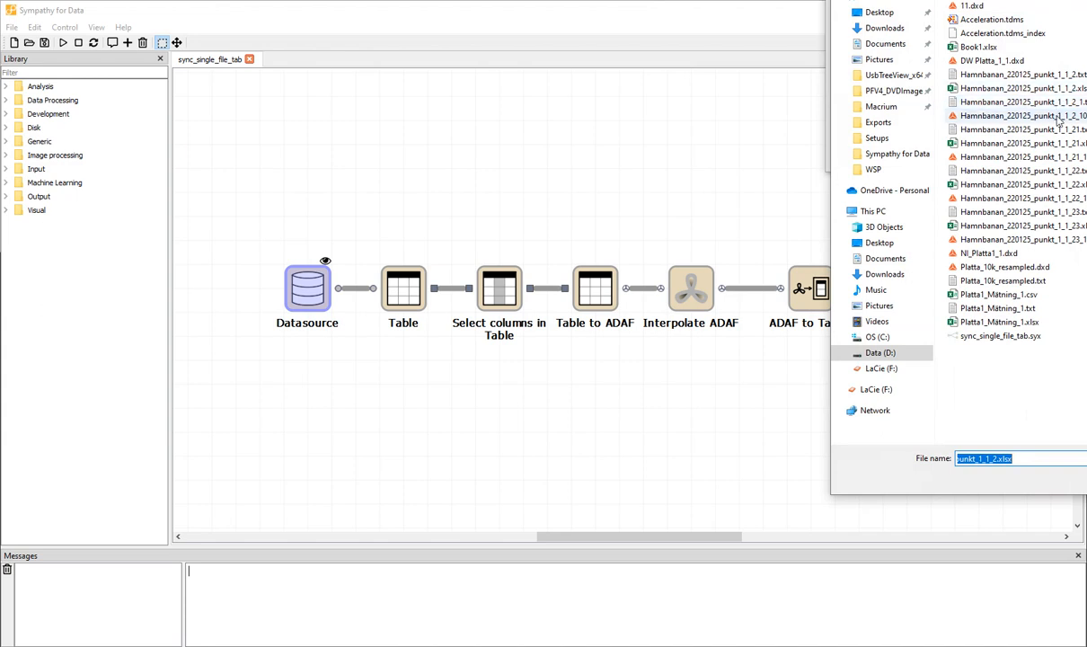
left_click(1046, 227)
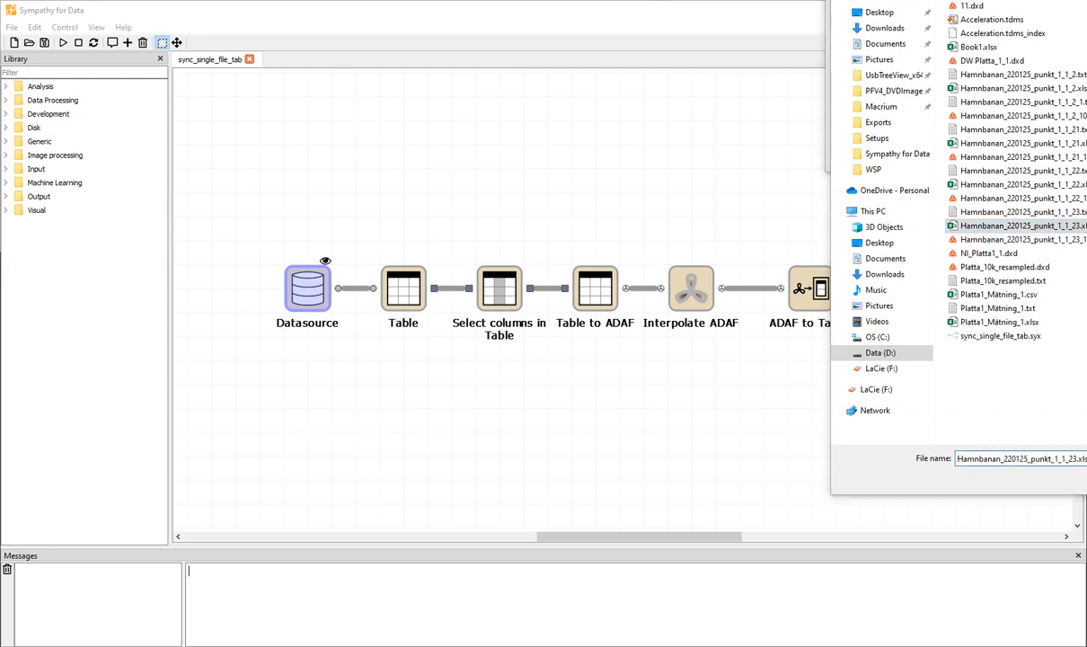
key("Return")
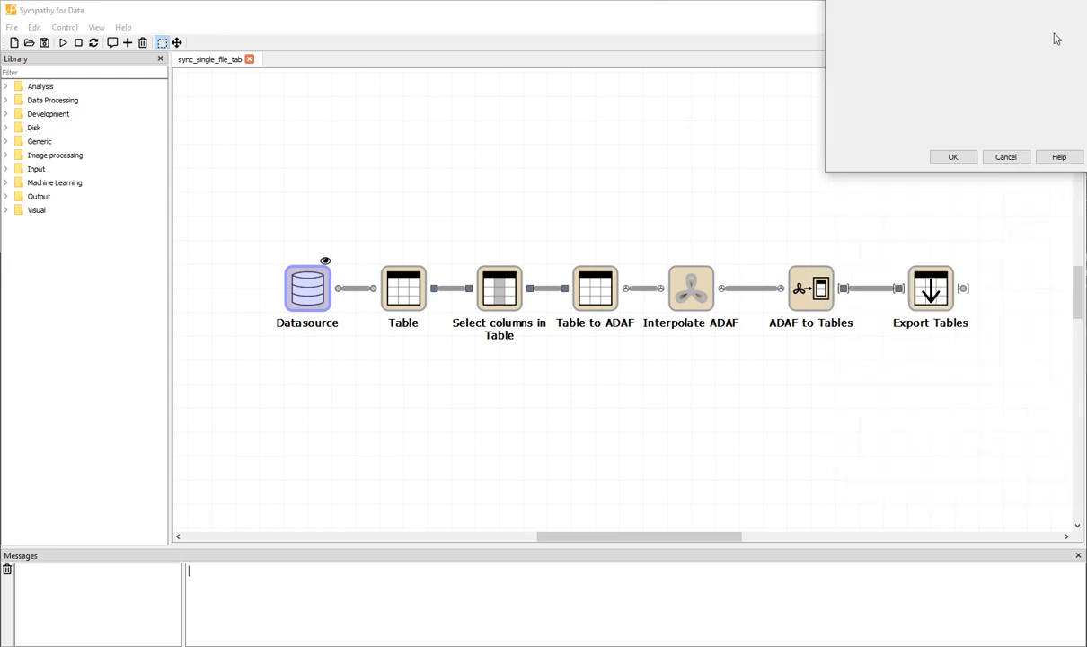
left_click_drag(954, 0, 637, 98)
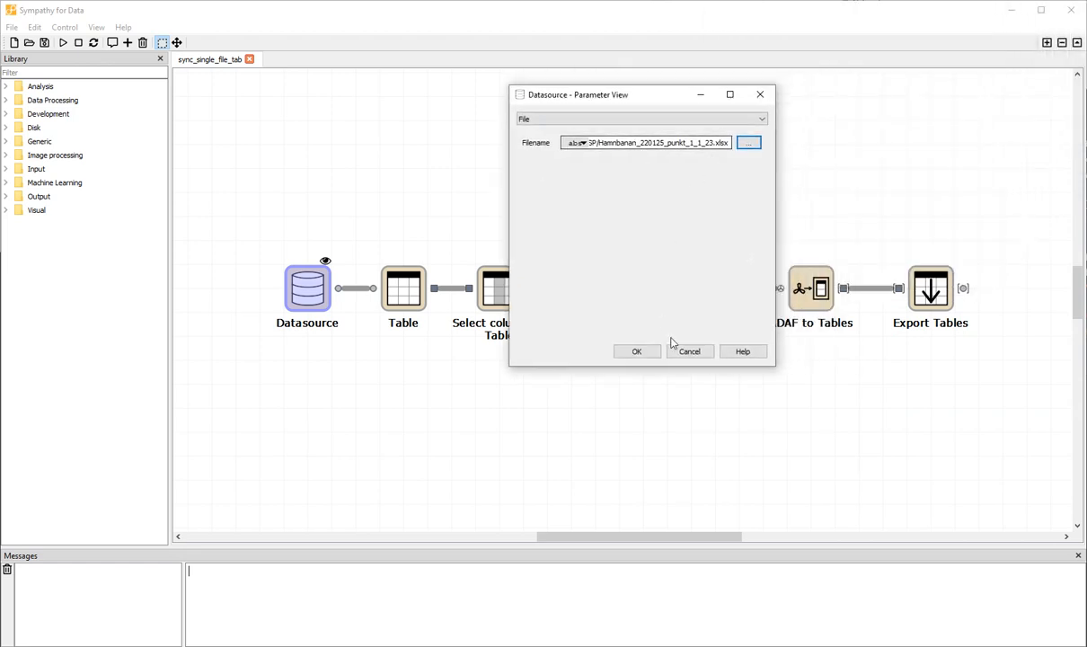
left_click(637, 351)
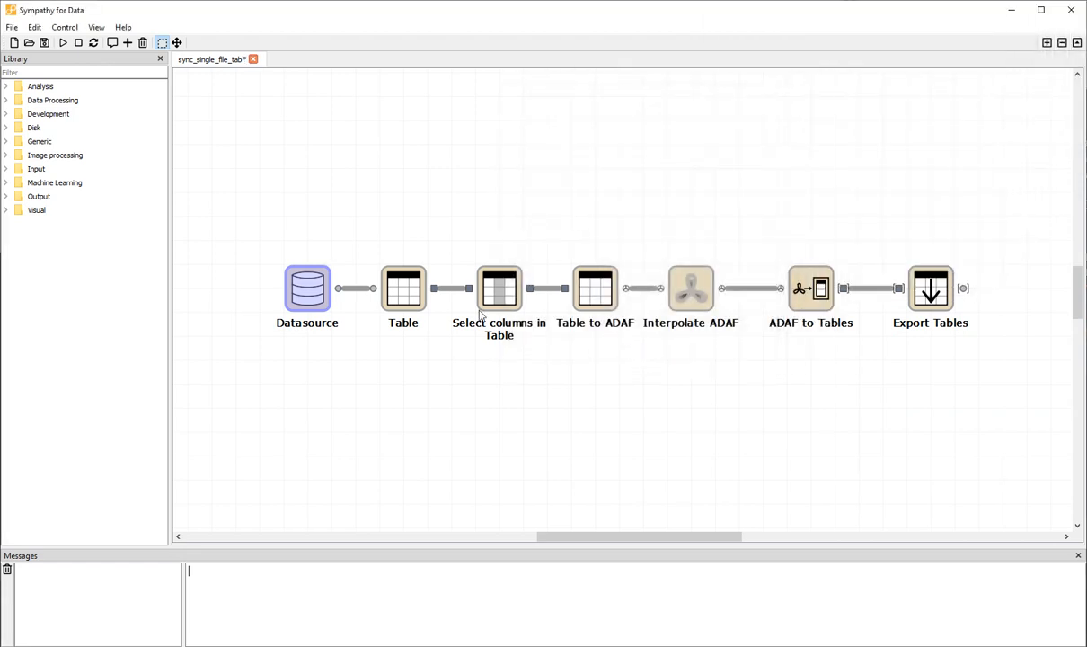
Step: Execute the Datasource node and inspect its output, widening the path column to read the full file path
double_click(341, 291)
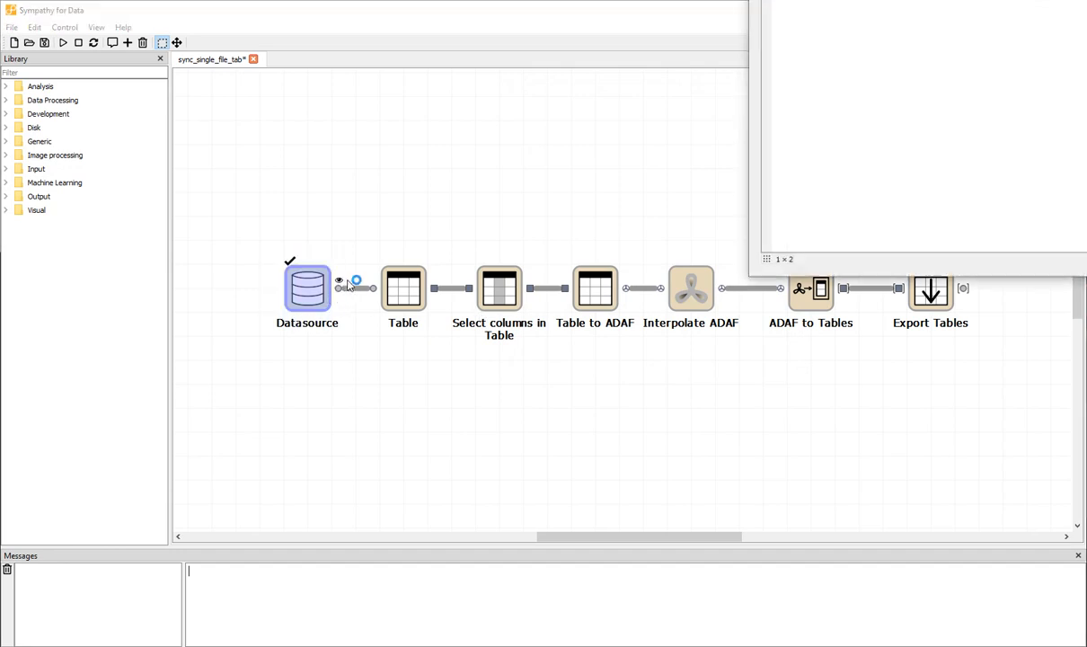
left_click_drag(802, 2, 499, 100)
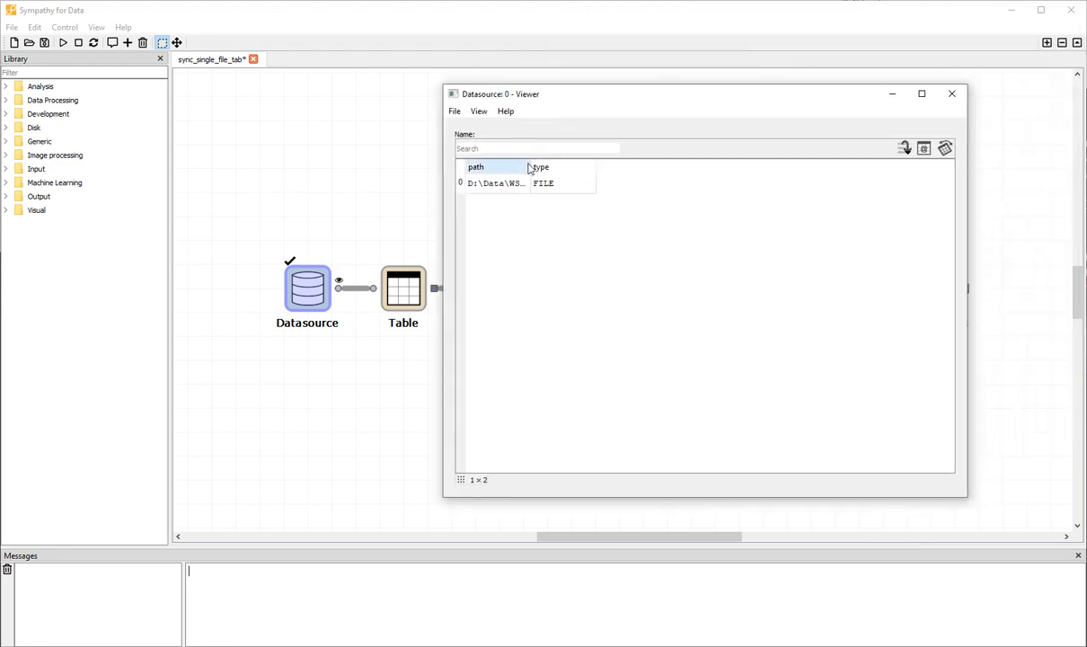
left_click_drag(530, 166, 753, 197)
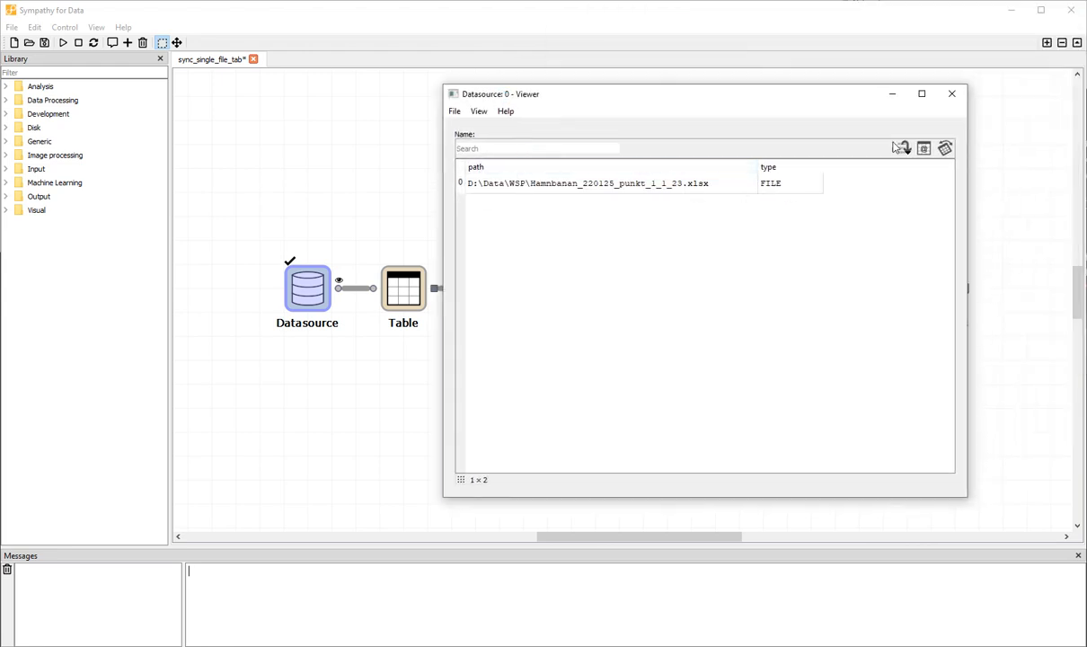
left_click(951, 94)
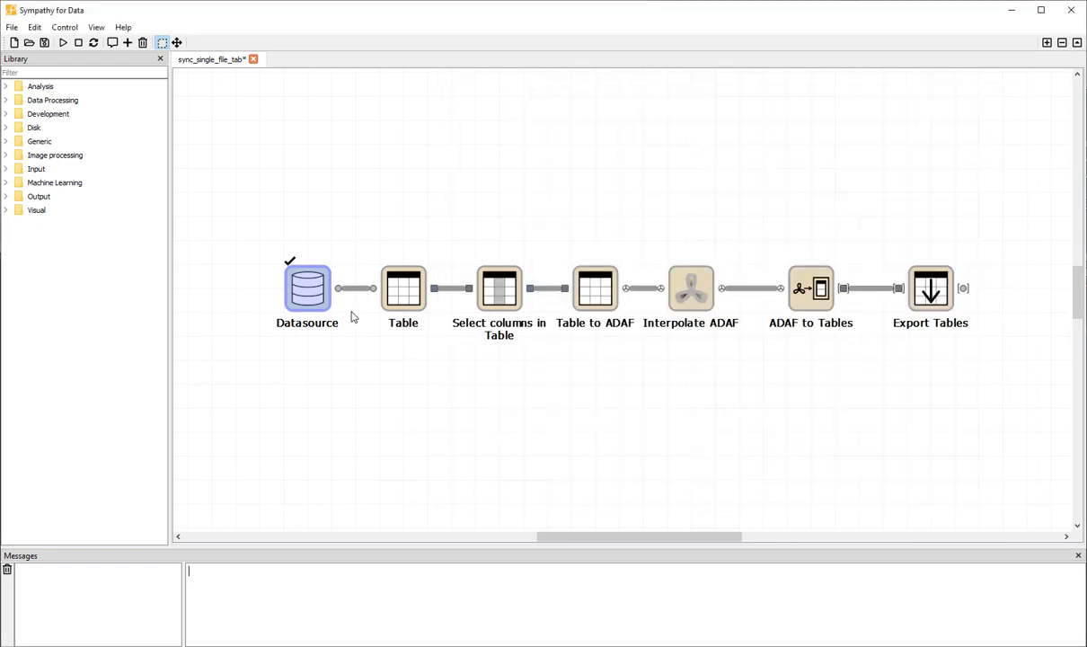
Step: Execute the Table node and inspect the imported measurement columns in its output viewer
double_click(400, 276)
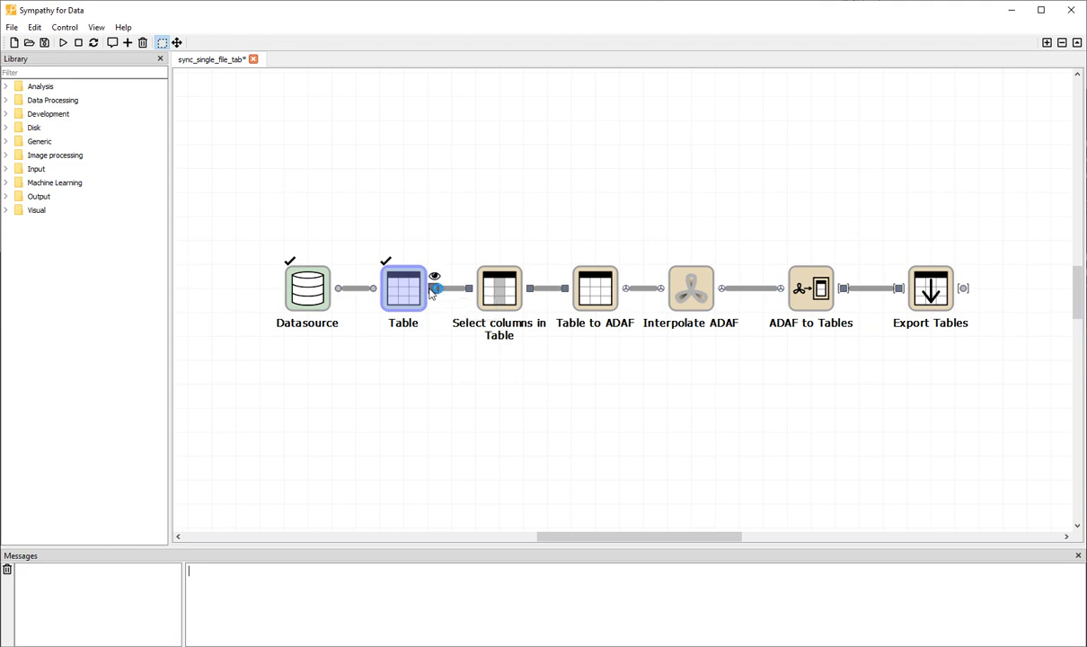
left_click(434, 278)
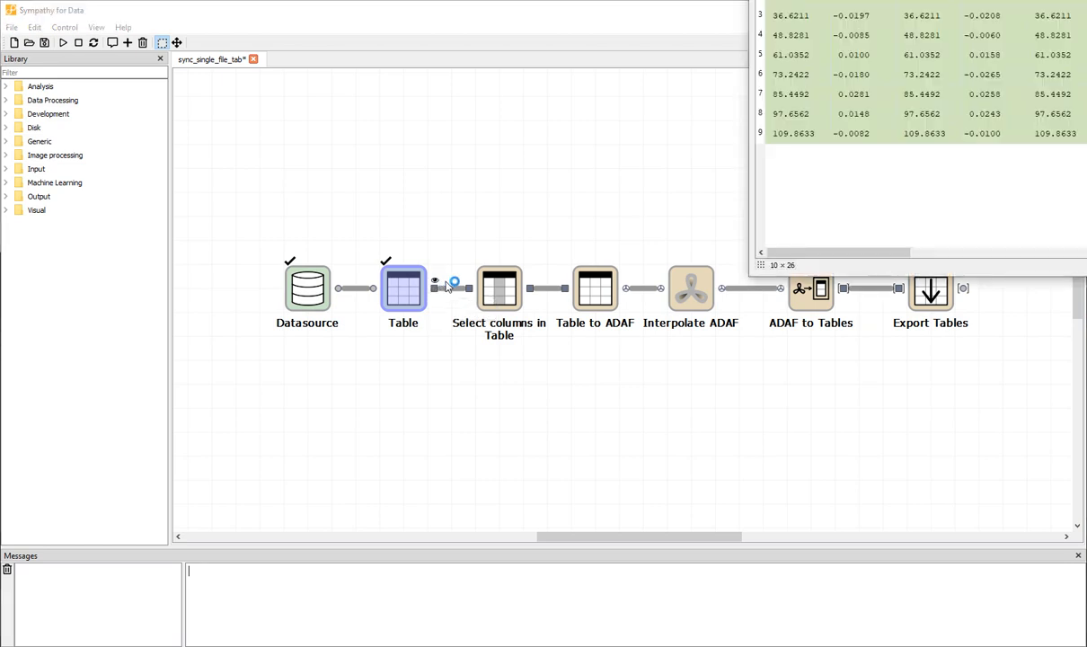
left_click_drag(904, 0, 610, 109)
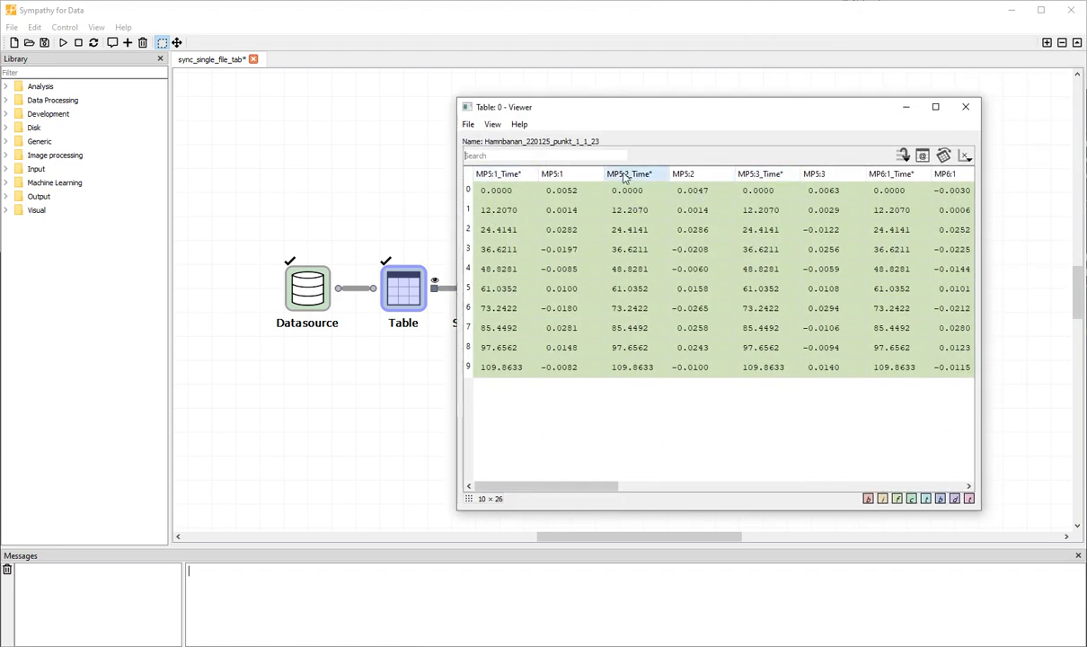
left_click(966, 107)
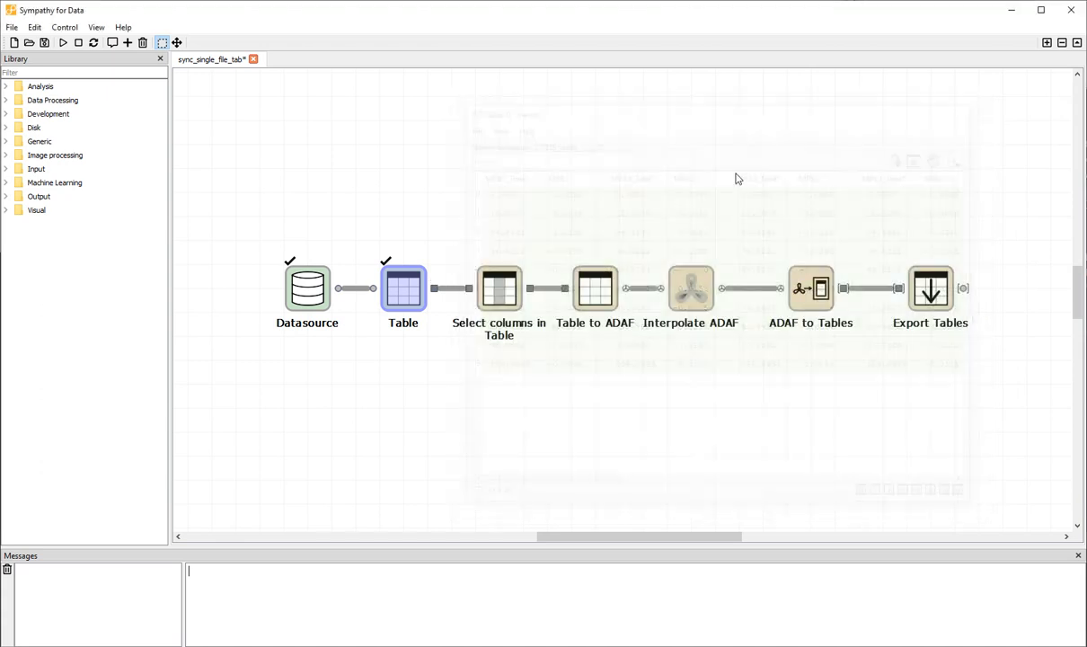
Step: Examine the Table node's configuration, including its import parameters, table source and available importers, and leave it without saving
right_click(396, 302)
left_click(421, 305)
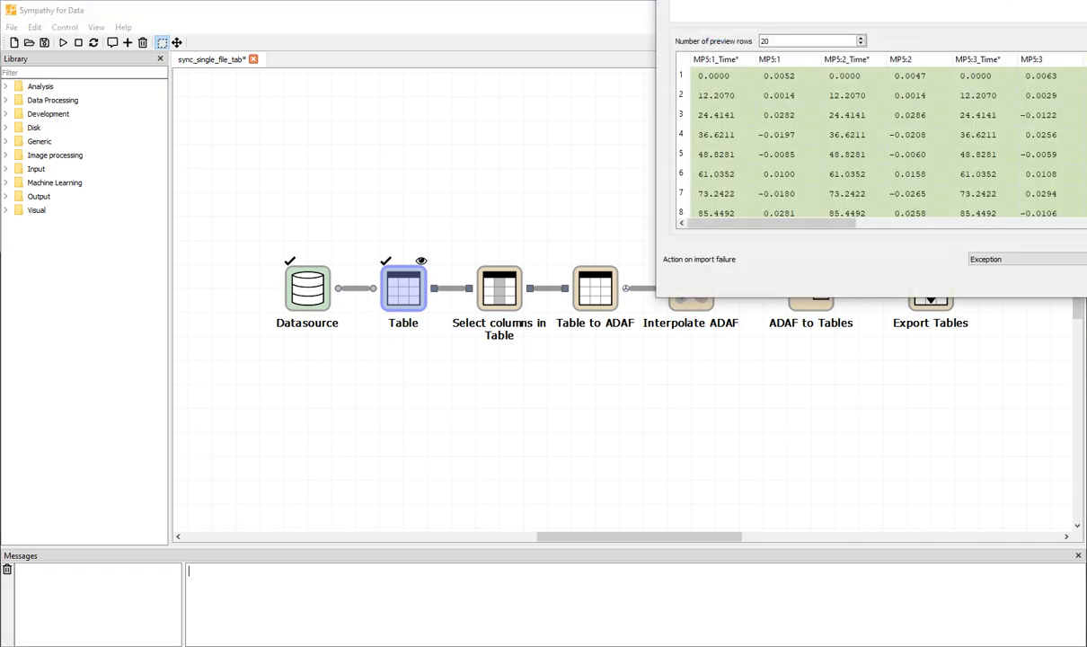
left_click_drag(760, 0, 457, 43)
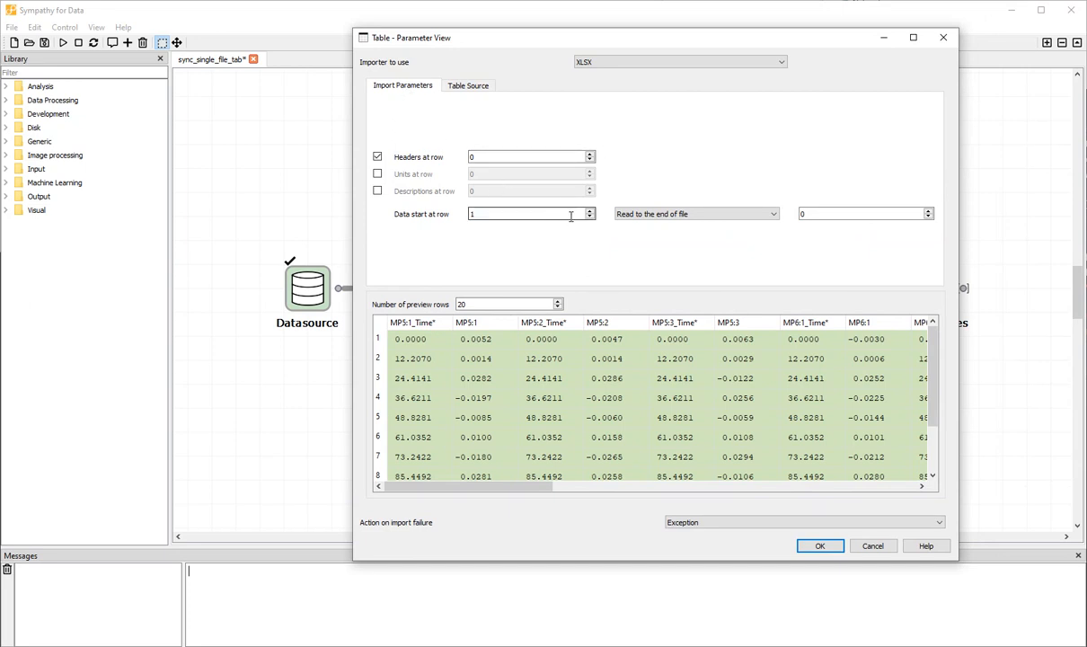
left_click(455, 87)
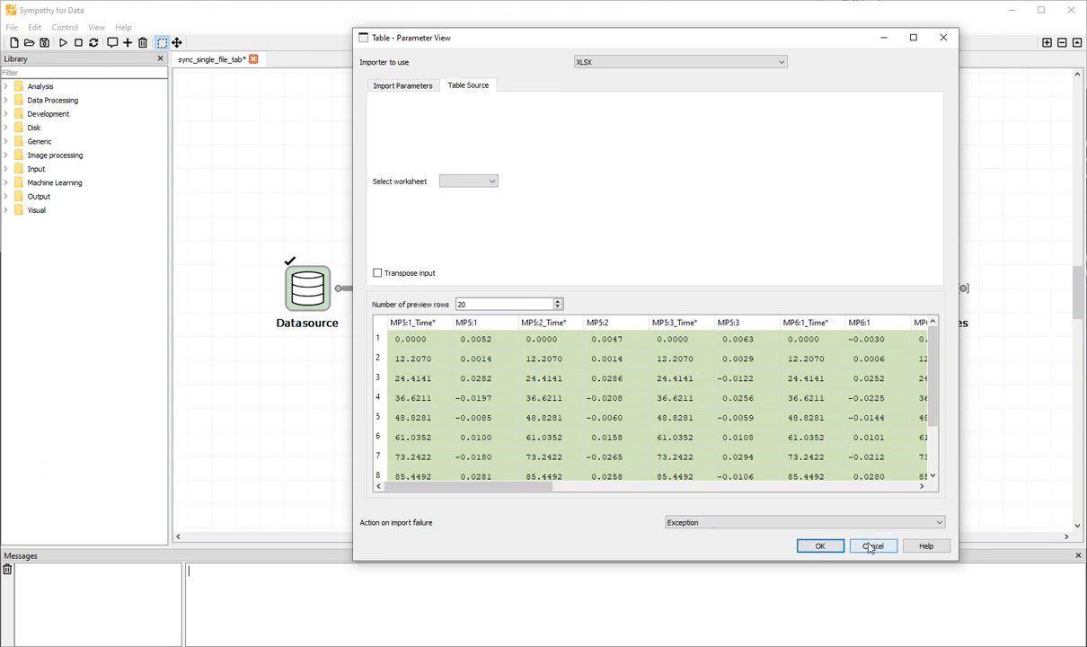
left_click(701, 61)
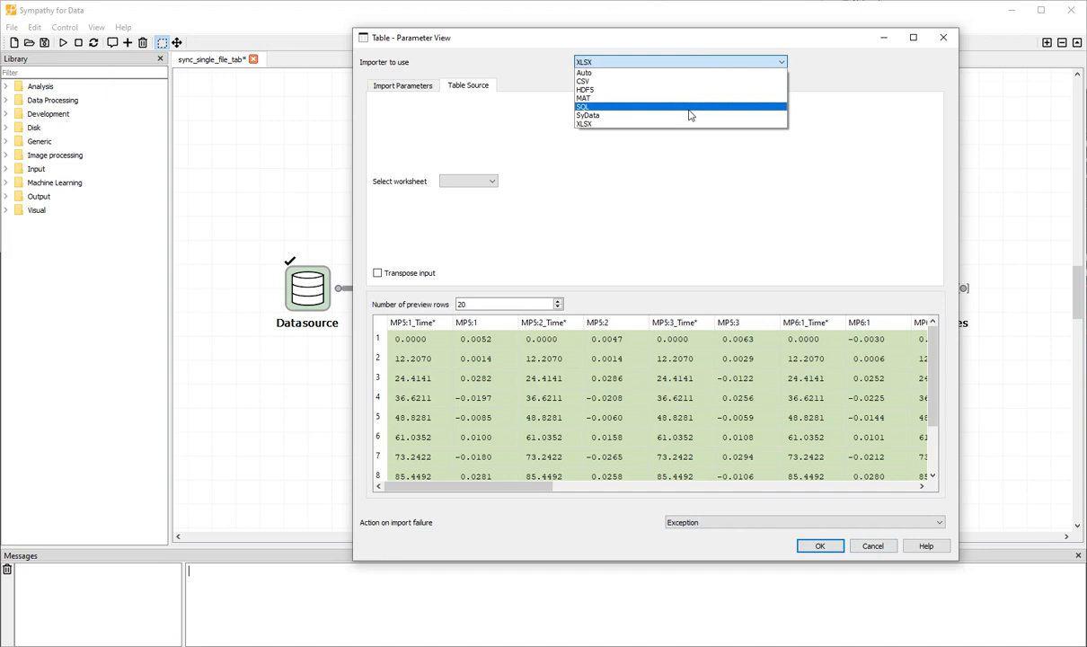
left_click(702, 153)
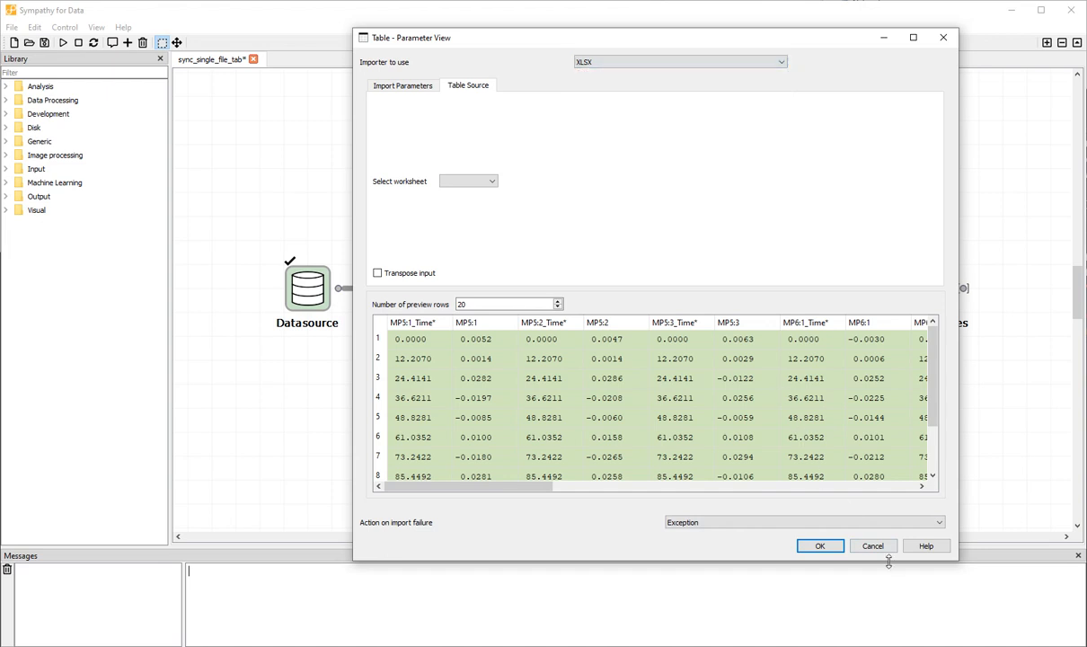
left_click(885, 551)
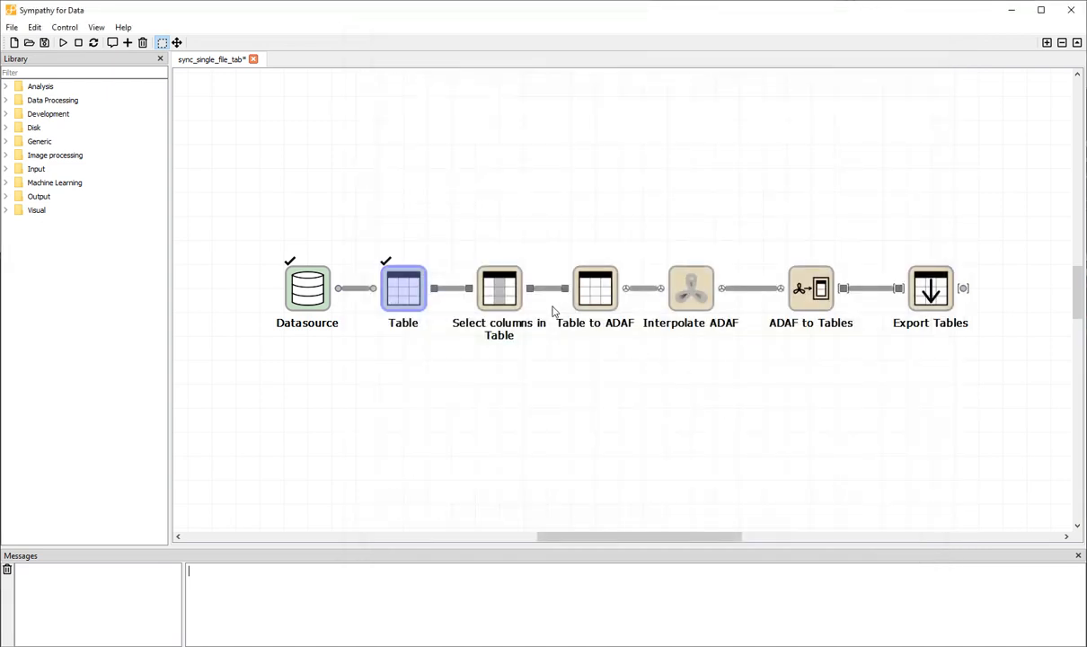
Step: Execute the Select columns in Table node, review its full column selection and accept the configuration
left_click(510, 294)
right_click(510, 293)
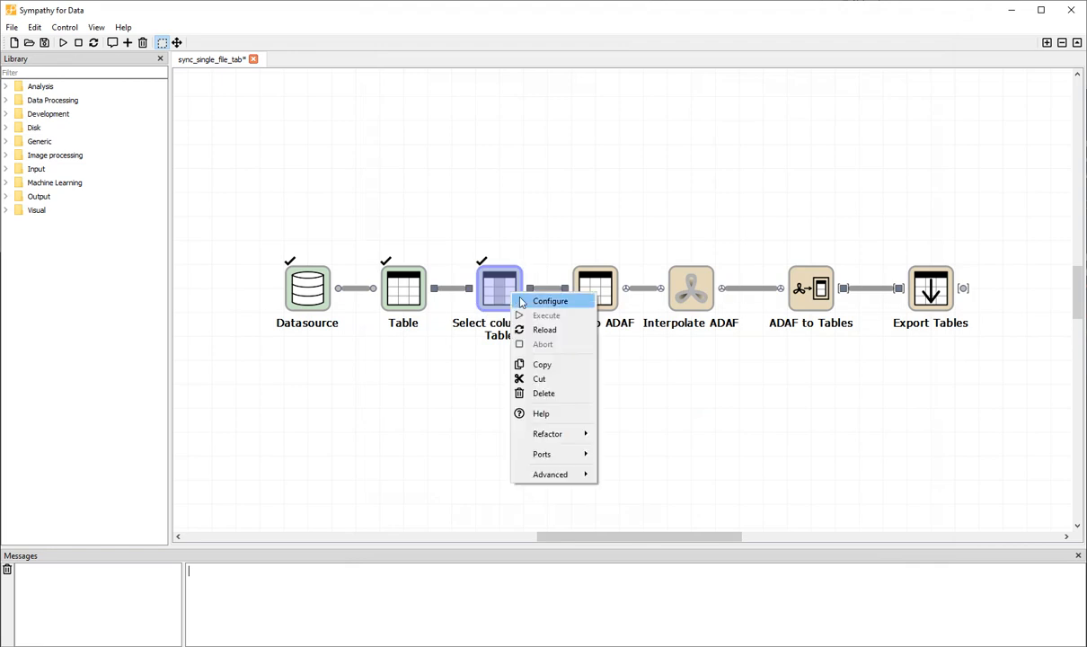
left_click(523, 301)
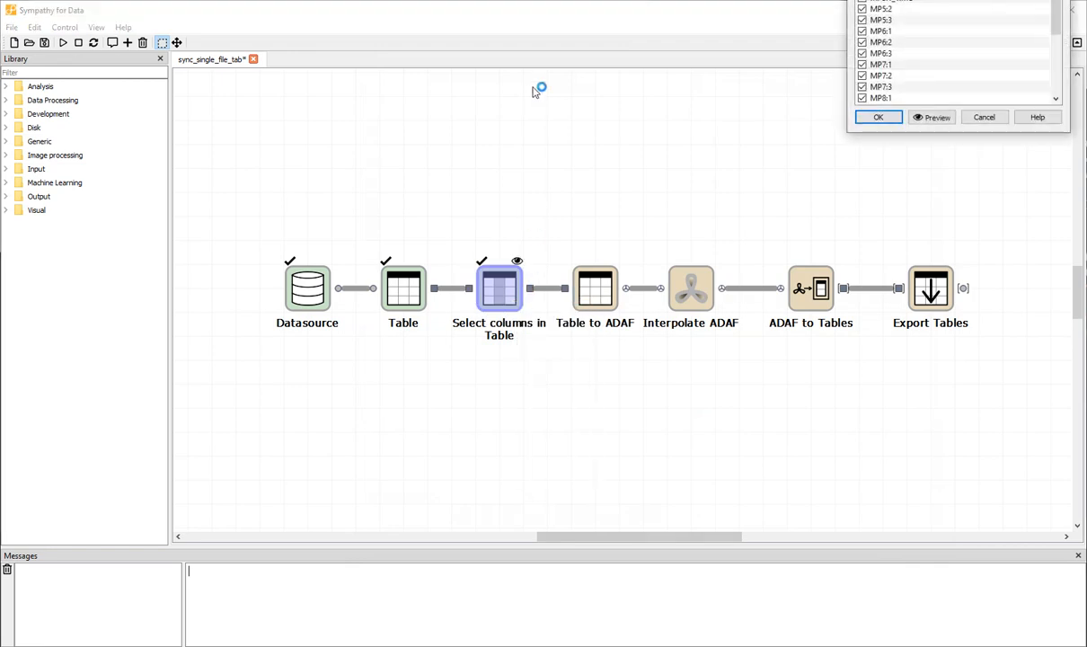
left_click_drag(954, 1, 629, 141)
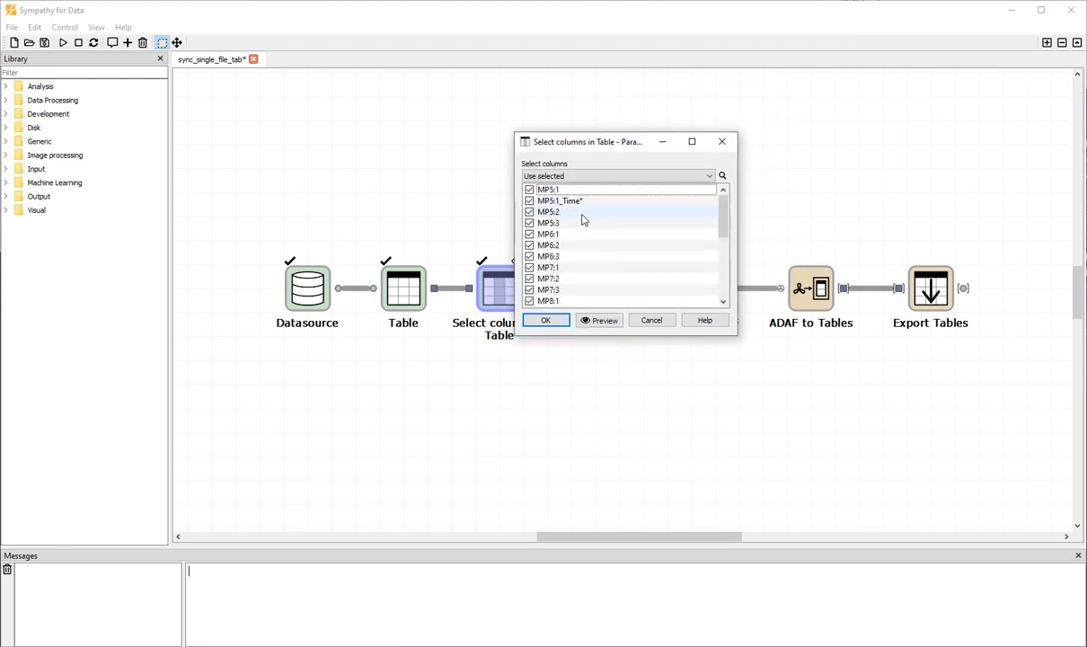
scroll(584, 270, "up", 3)
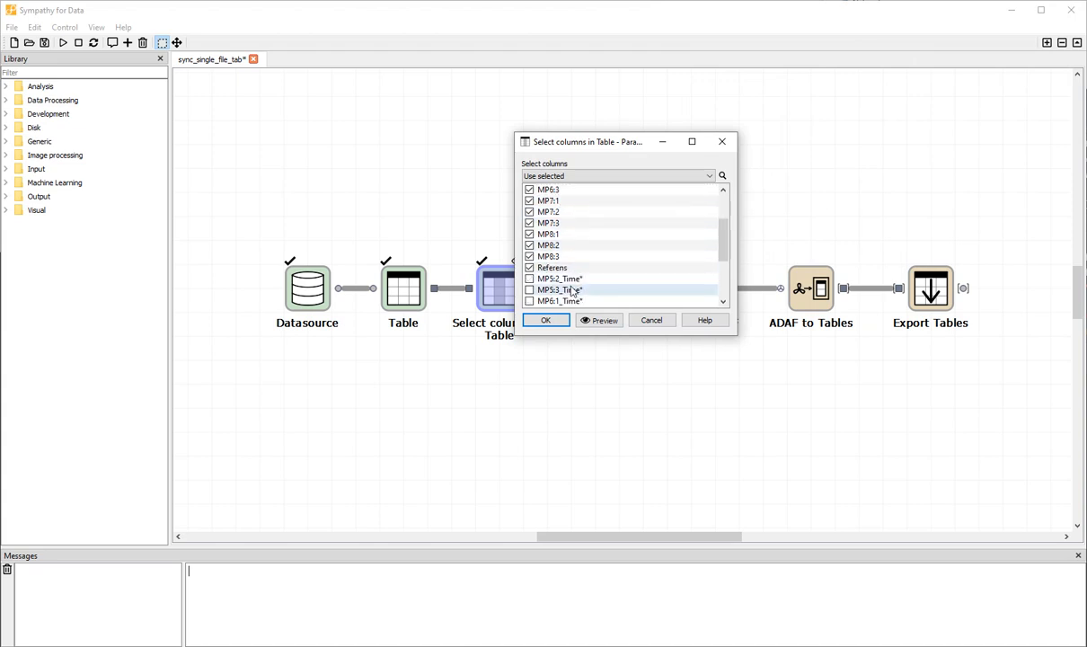
scroll(572, 287, "up", 2)
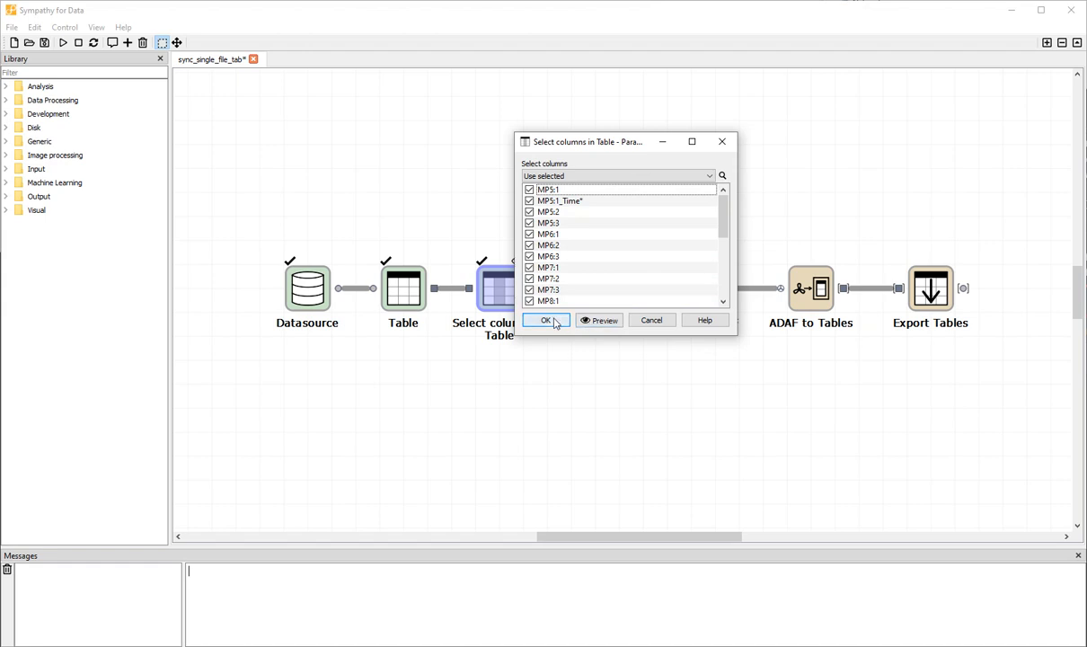
left_click(546, 321)
Step: Execute the Table to ADAF node and inspect the time series data in its output viewer
double_click(607, 288)
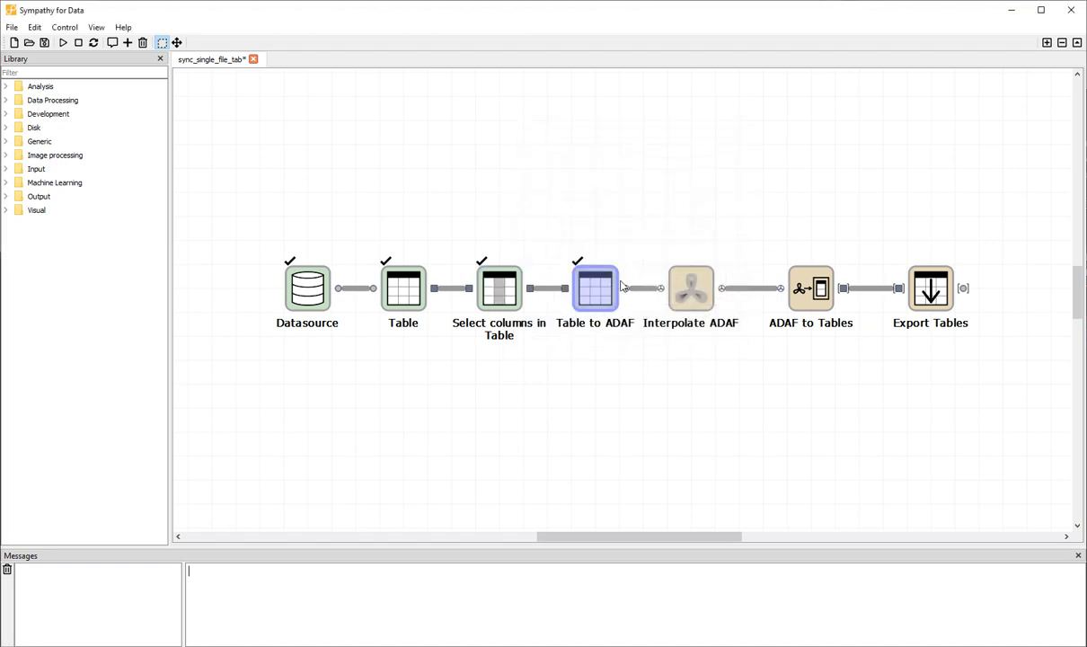
mouse_move(626, 292)
double_click(624, 288)
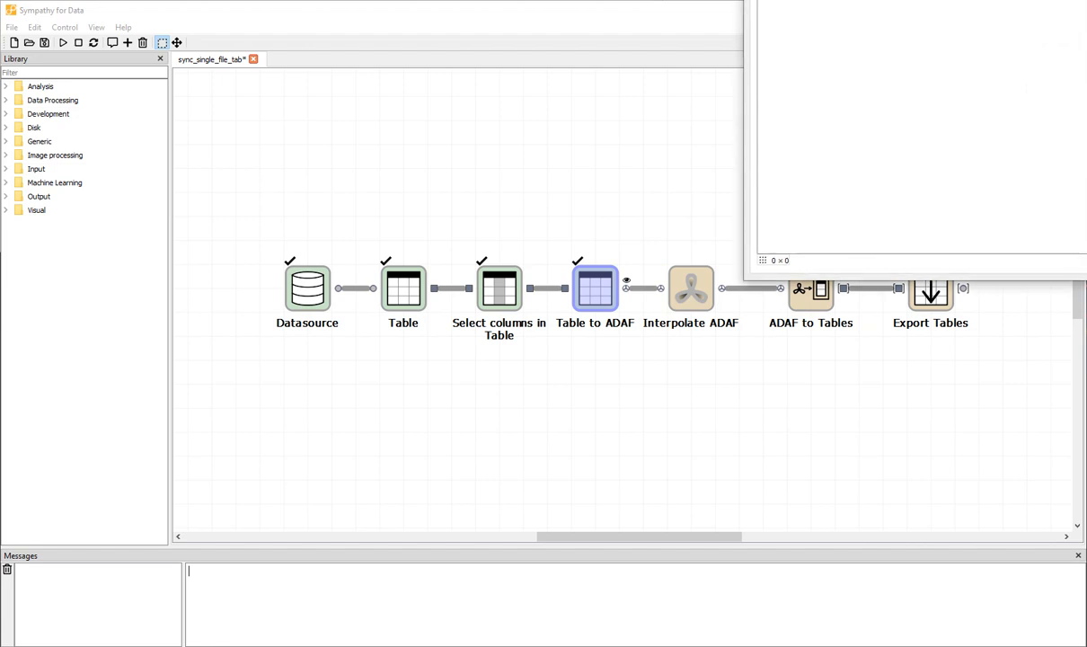
left_click(409, 176)
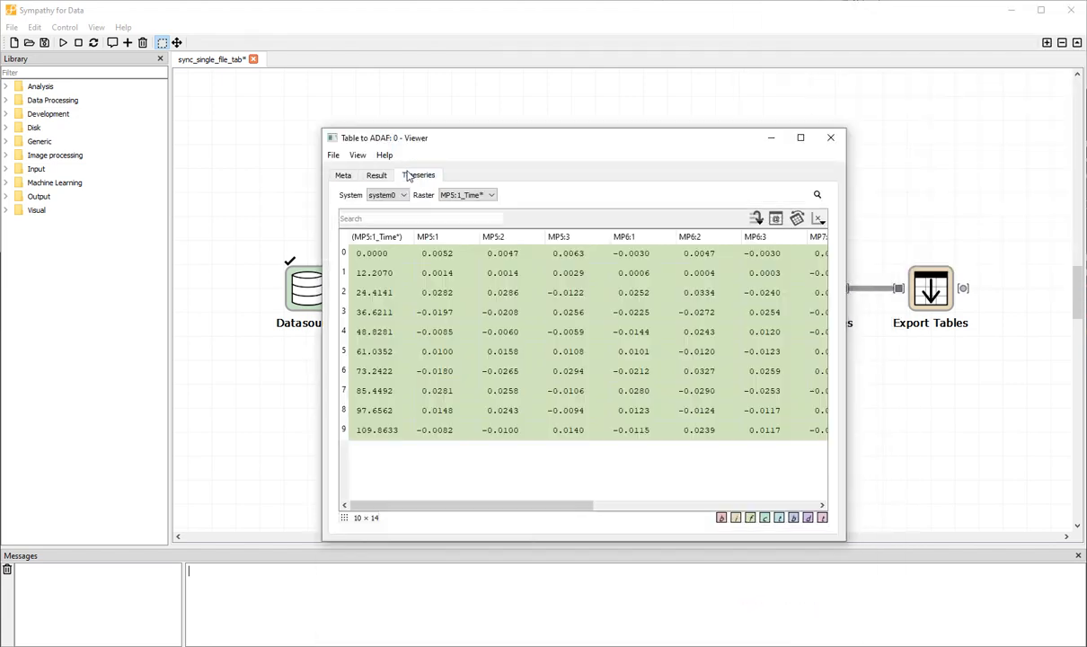
left_click(828, 139)
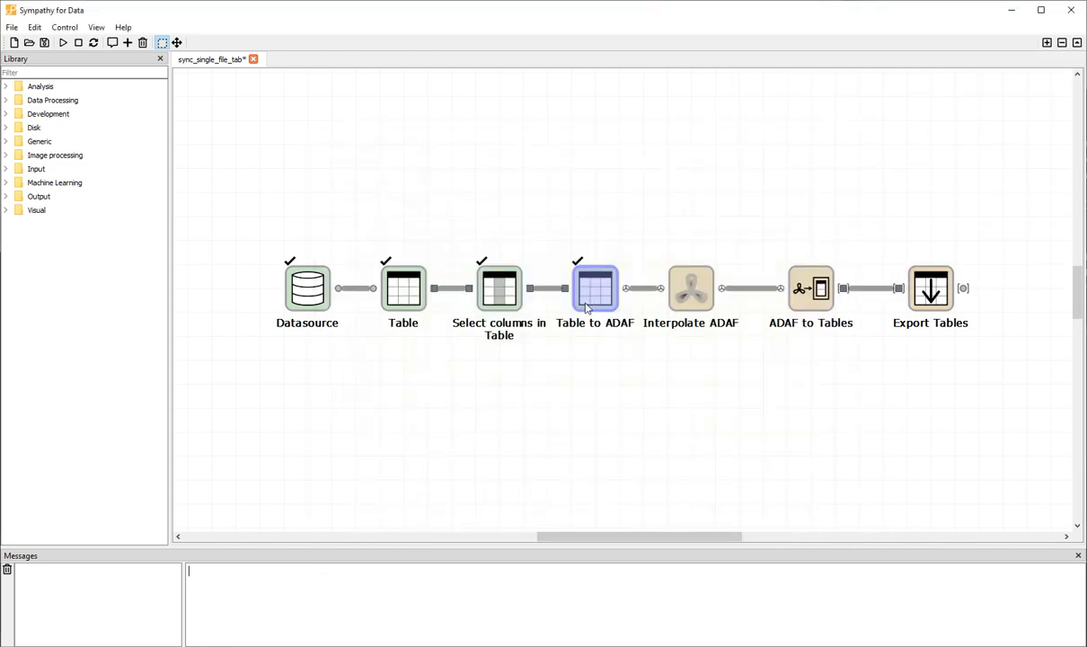
Step: Examine the Table to ADAF node's configuration, including its export group choices, and leave it without saving
right_click(556, 273)
left_click(593, 279)
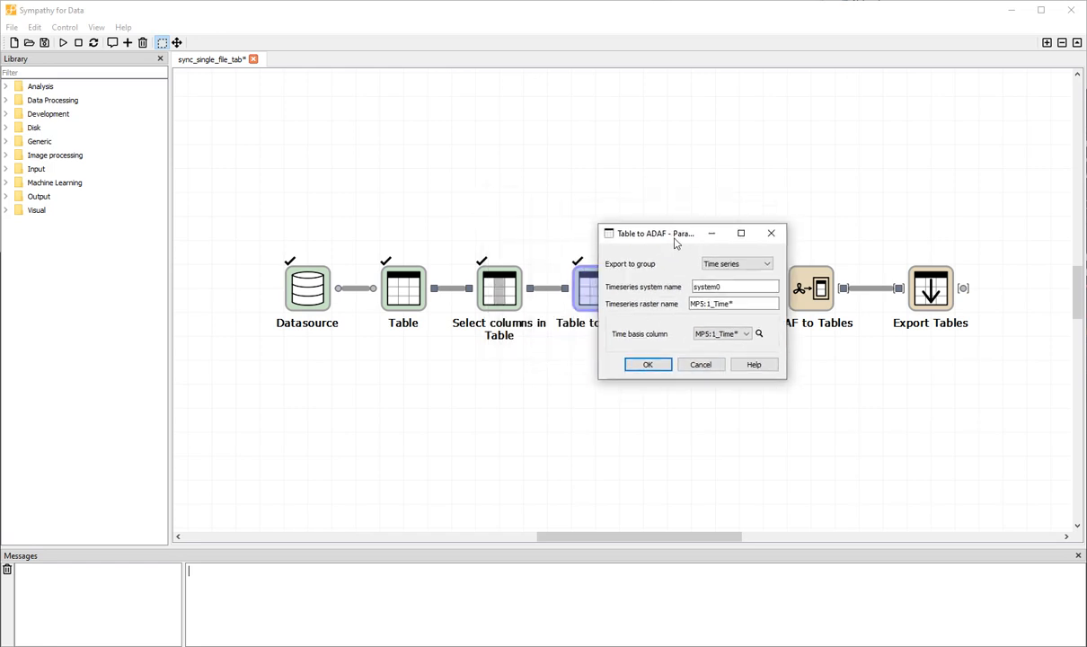
left_click(760, 271)
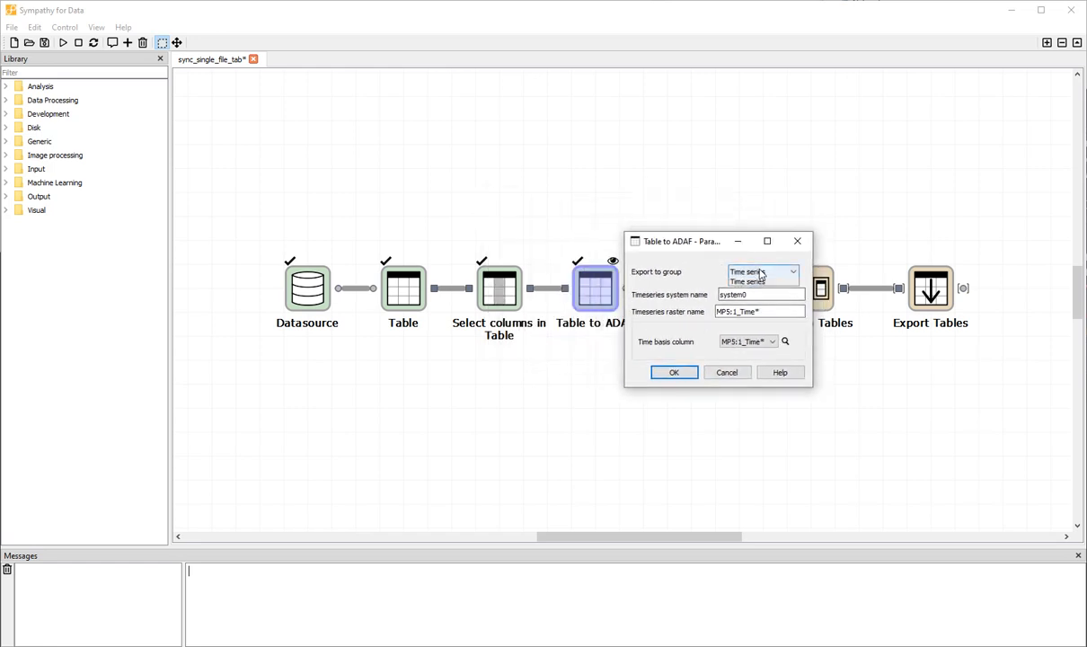
left_click(715, 265)
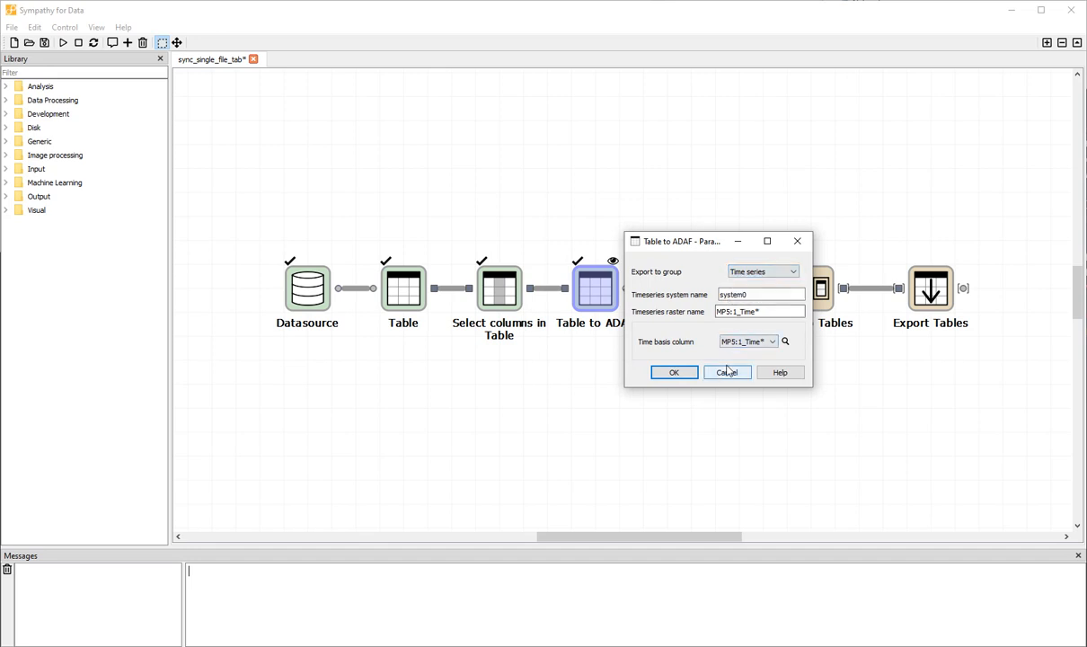
left_click(779, 271)
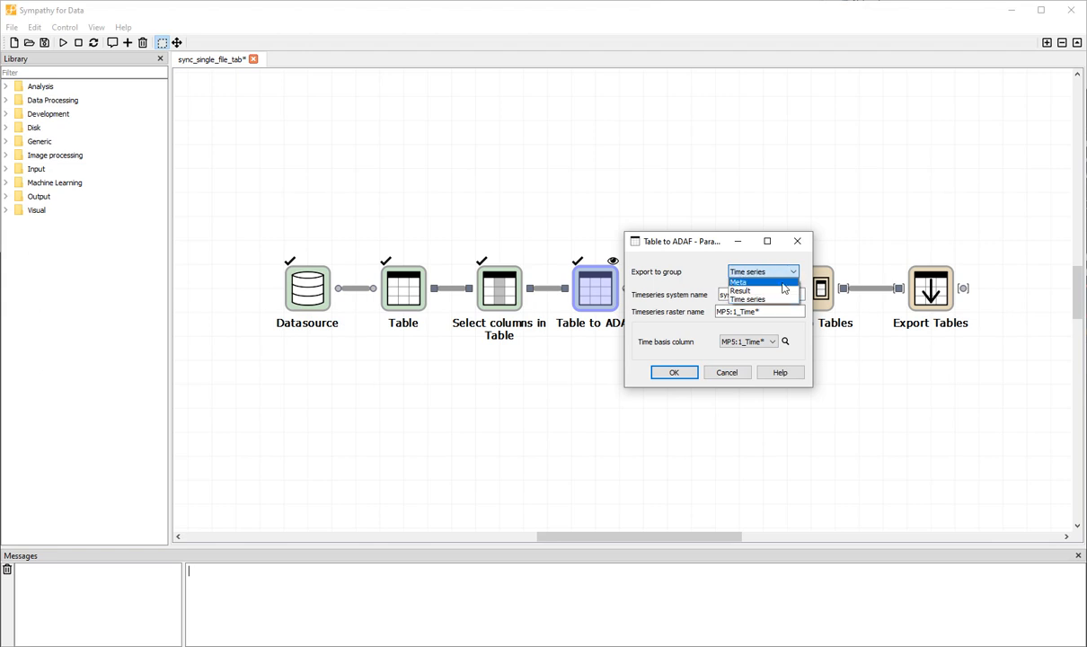
left_click(739, 273)
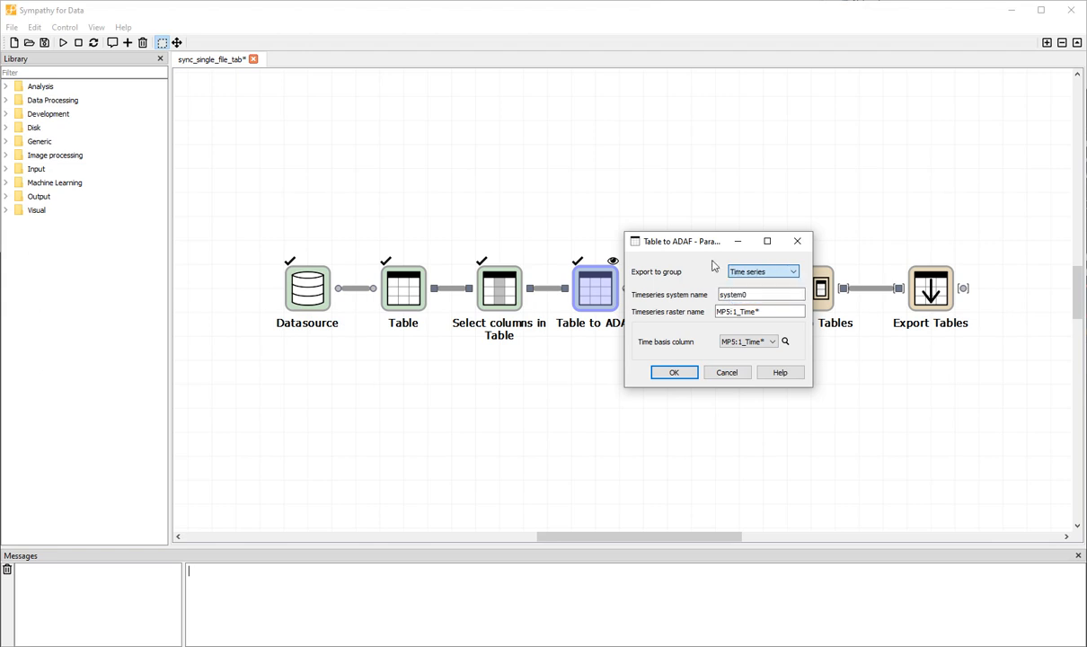
left_click(725, 373)
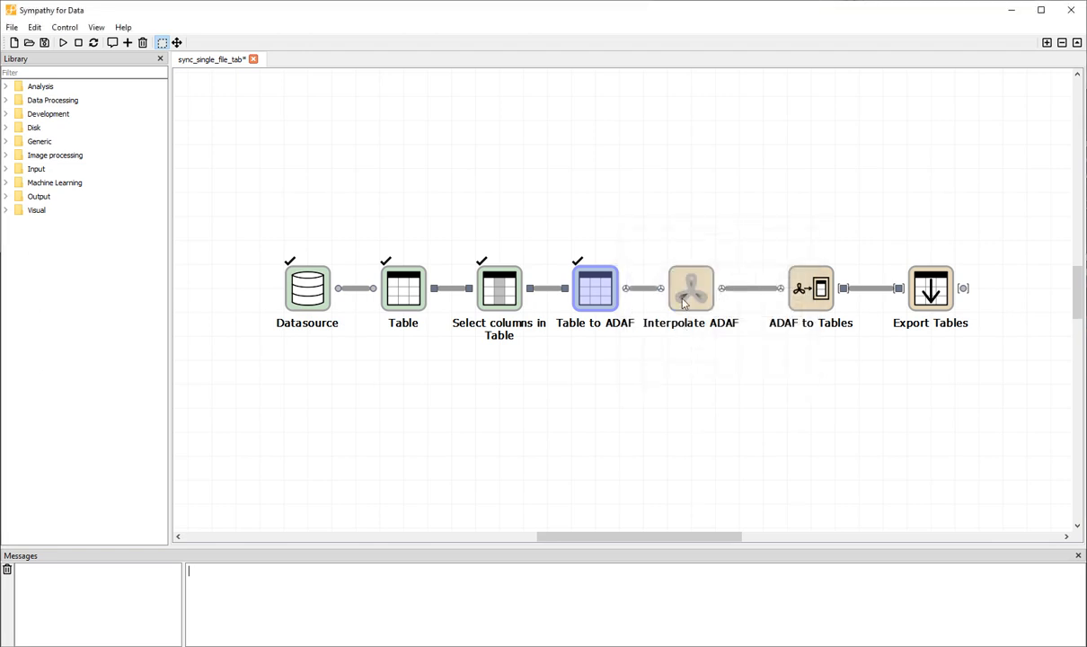
Step: Check the Interpolate ADAF node's time basis settings without saving and view the output table of Select columns in Table
right_click(686, 301)
left_click(689, 302)
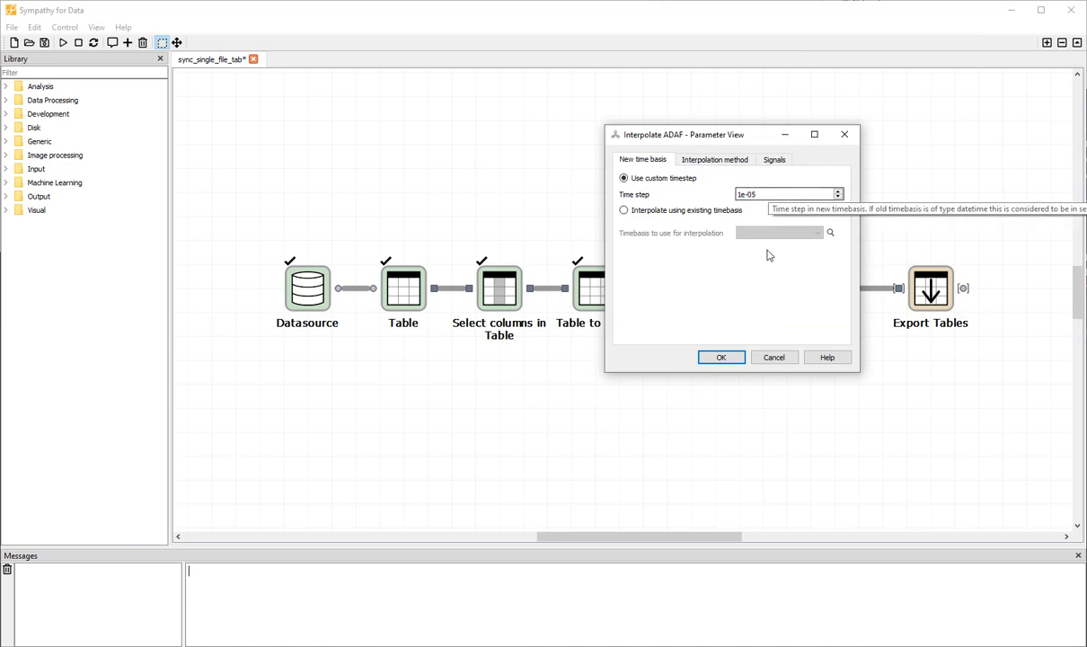
left_click(773, 358)
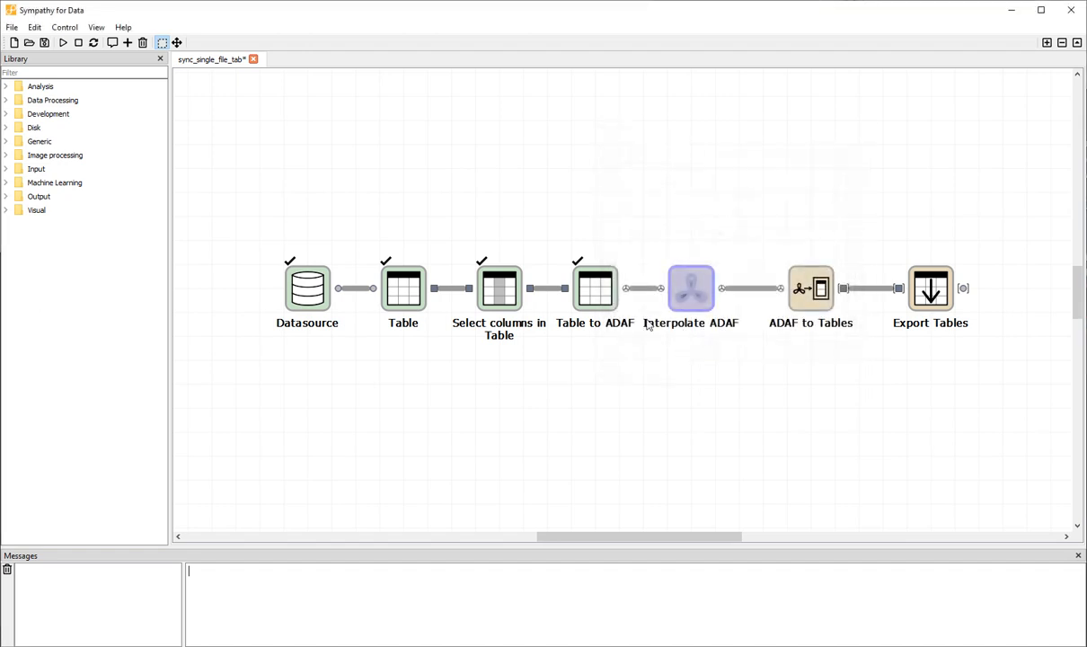
double_click(531, 288)
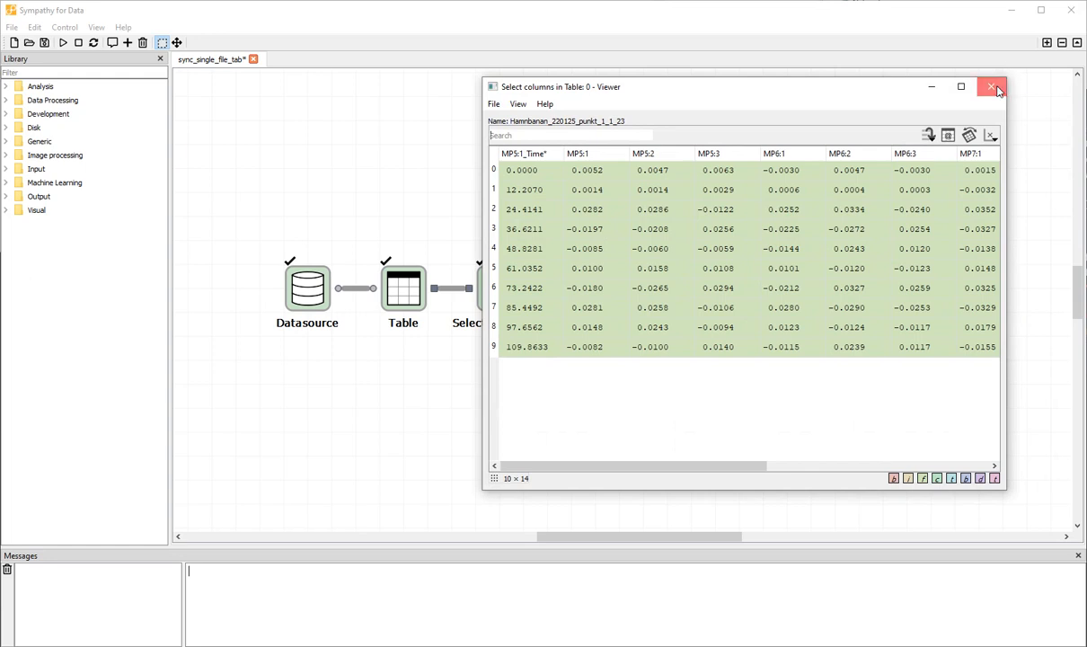
left_click(991, 86)
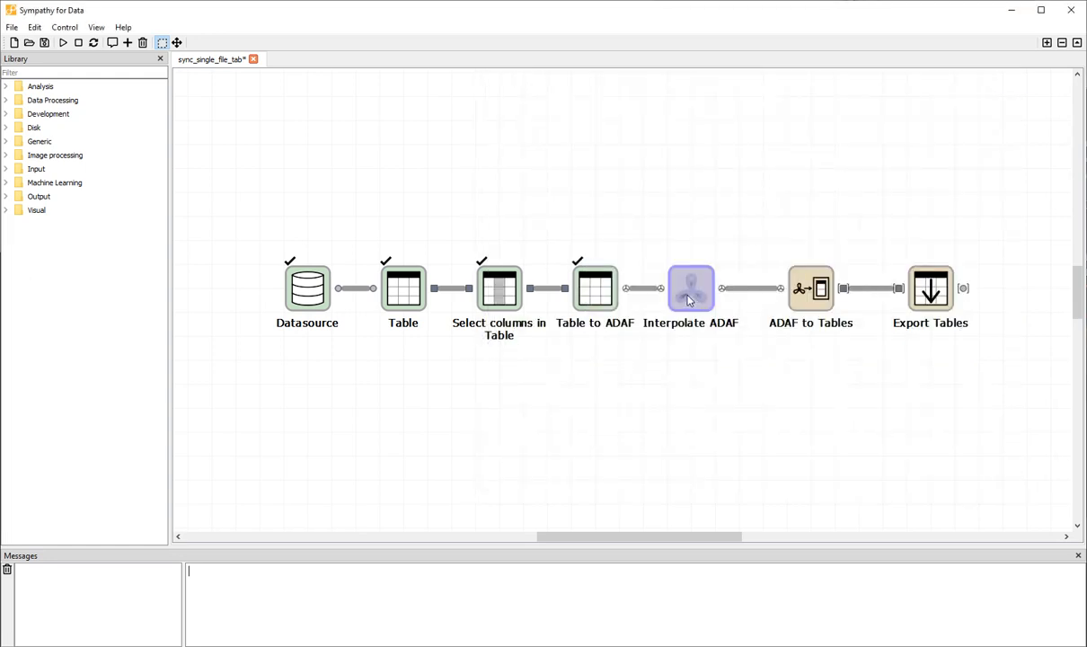
Step: Open the Interpolate ADAF node's configuration and set its custom time step to 0.01
right_click(689, 300)
left_click(726, 304)
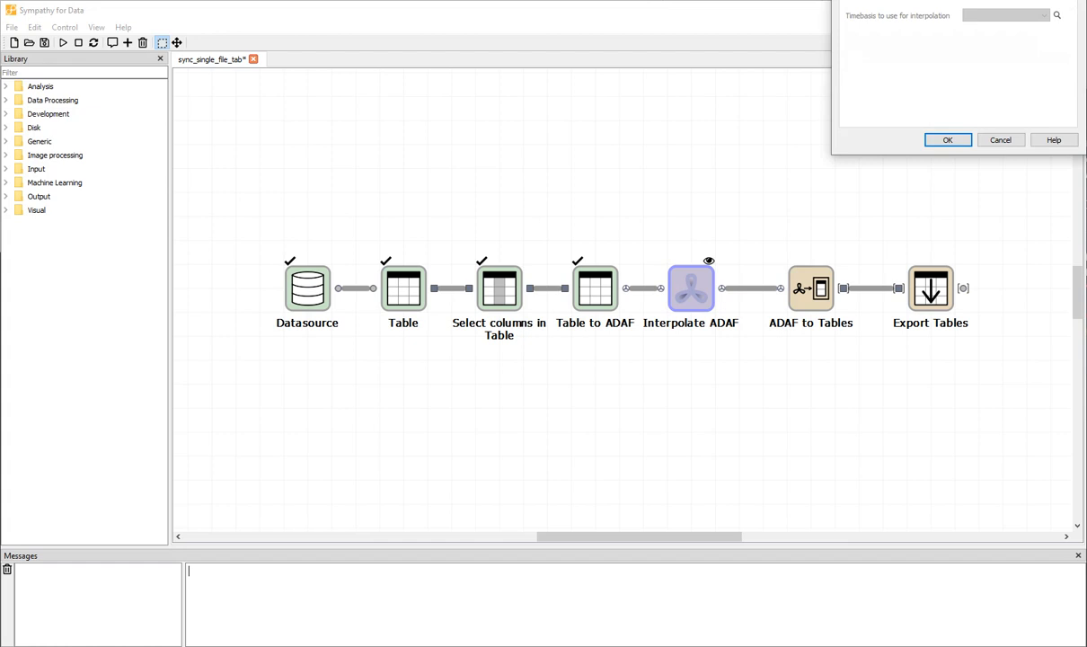
left_click_drag(883, 0, 675, 132)
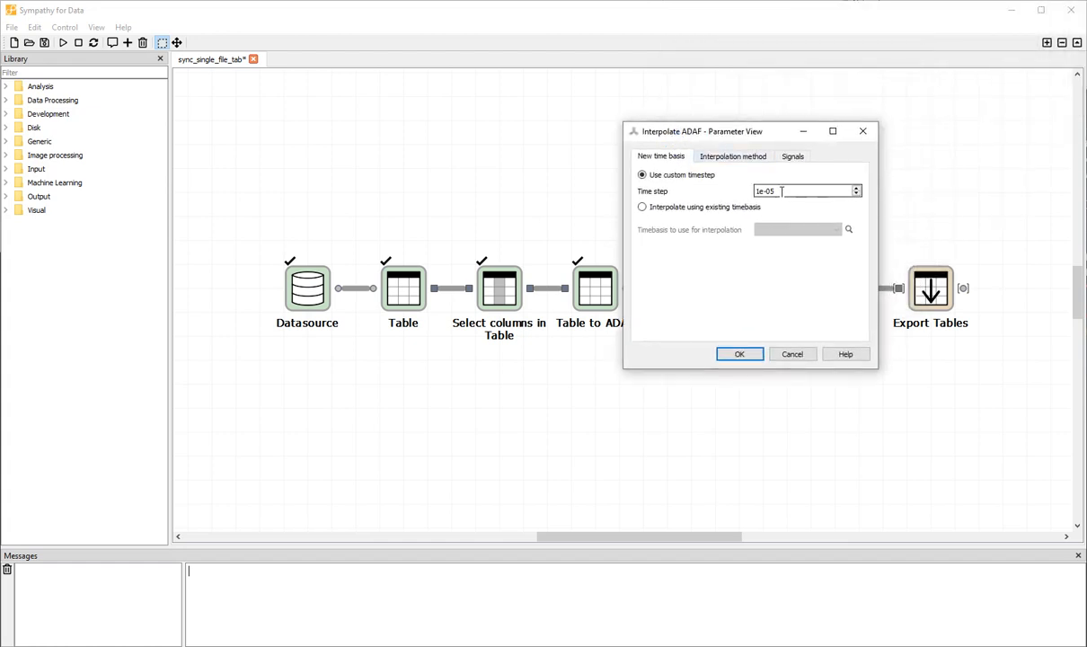
left_click_drag(781, 190, 694, 189)
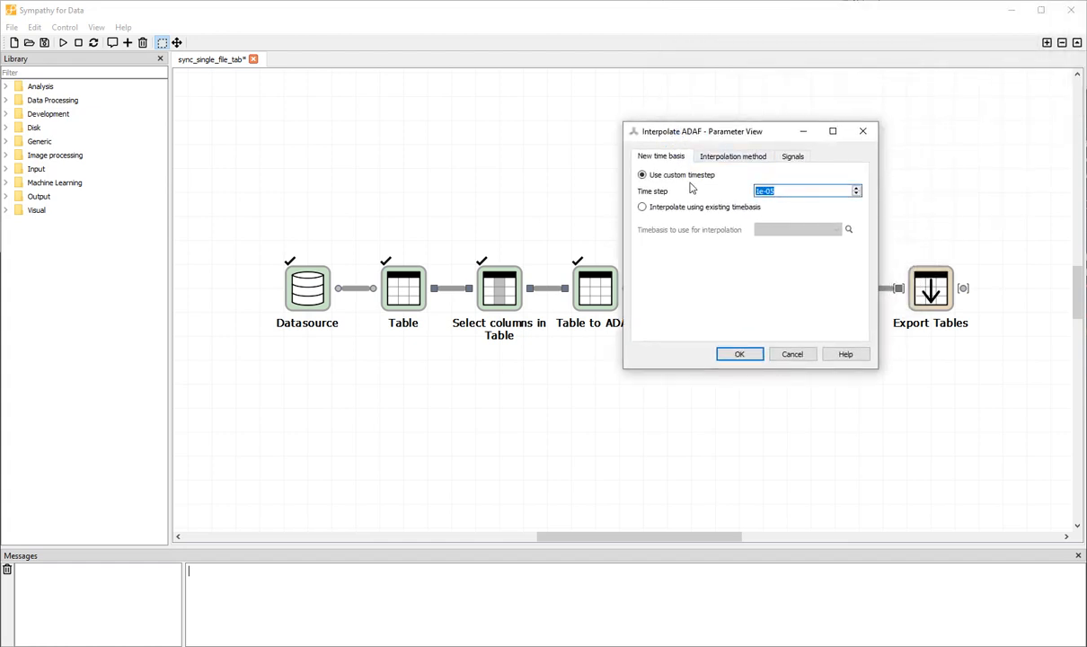
type("0.01")
Step: Review the interpolation methods per data type and the signals to resample, and accept the Interpolate ADAF configuration
left_click(710, 161)
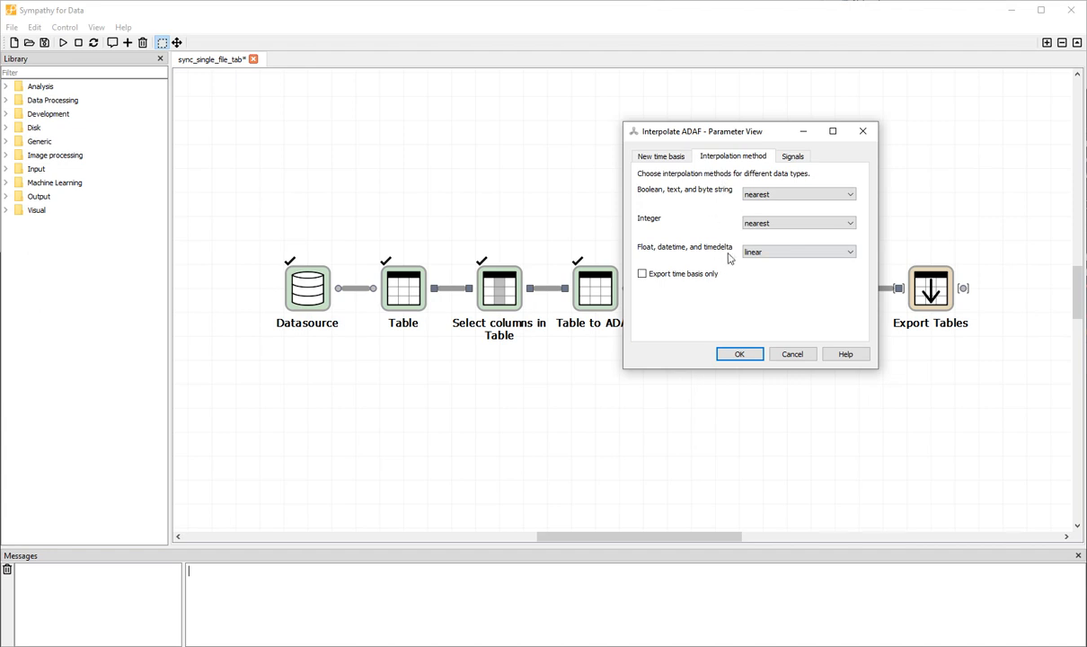
left_click(762, 195)
left_click(725, 197)
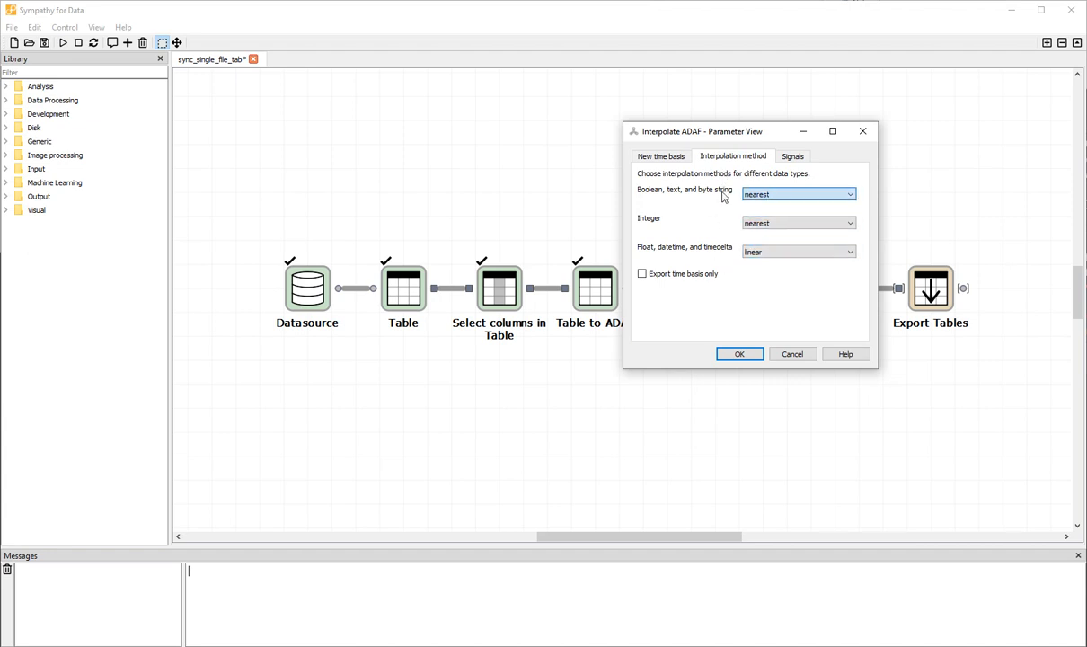
left_click(794, 156)
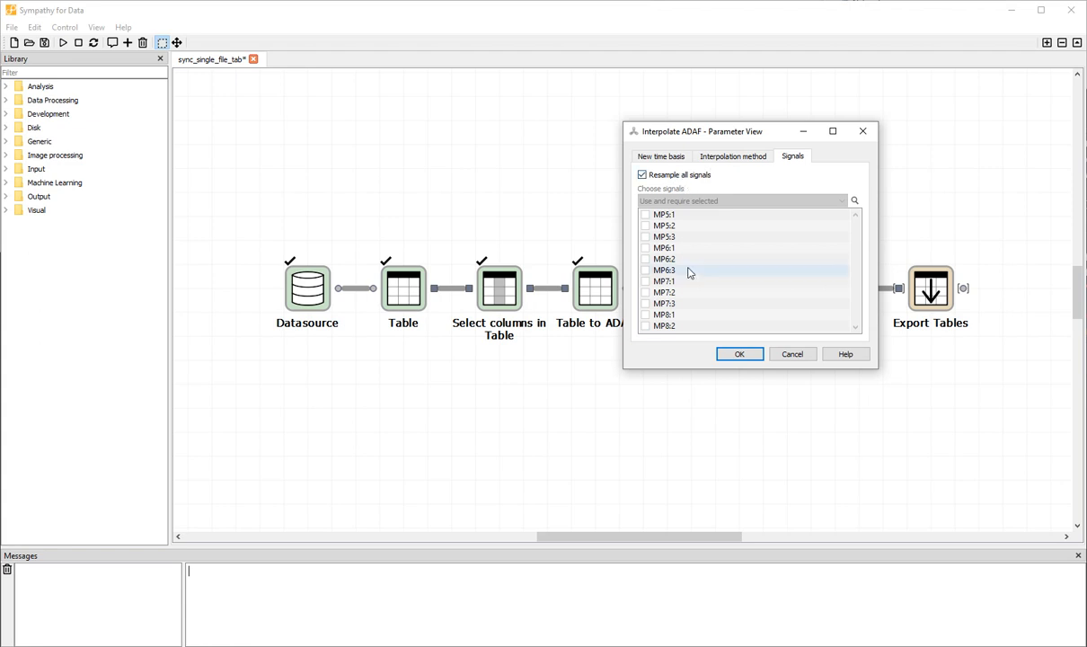
left_click(681, 160)
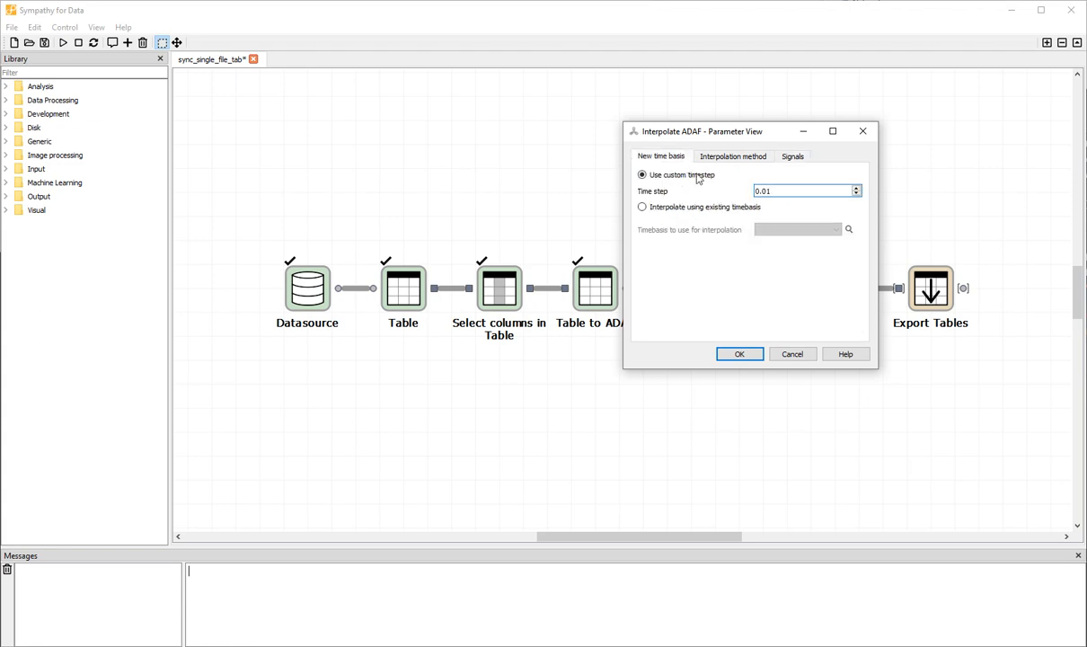
left_click(739, 353)
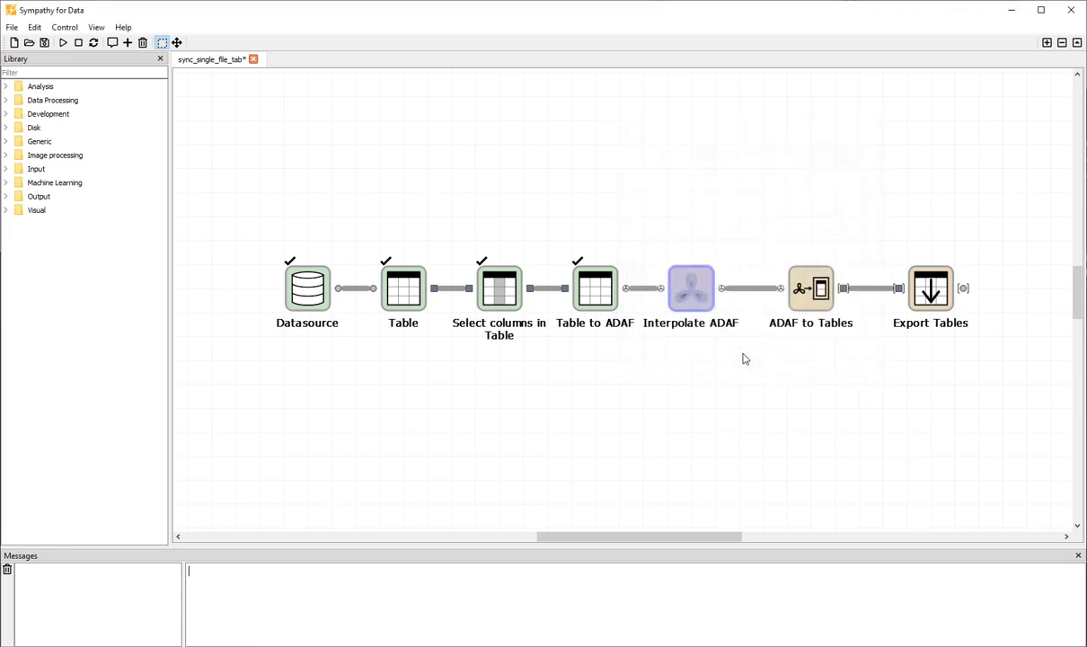
Step: Execute the Interpolate ADAF node and inspect the resampled time series in its output viewer
key("ctrl+e")
mouse_move(721, 289)
left_click(721, 277)
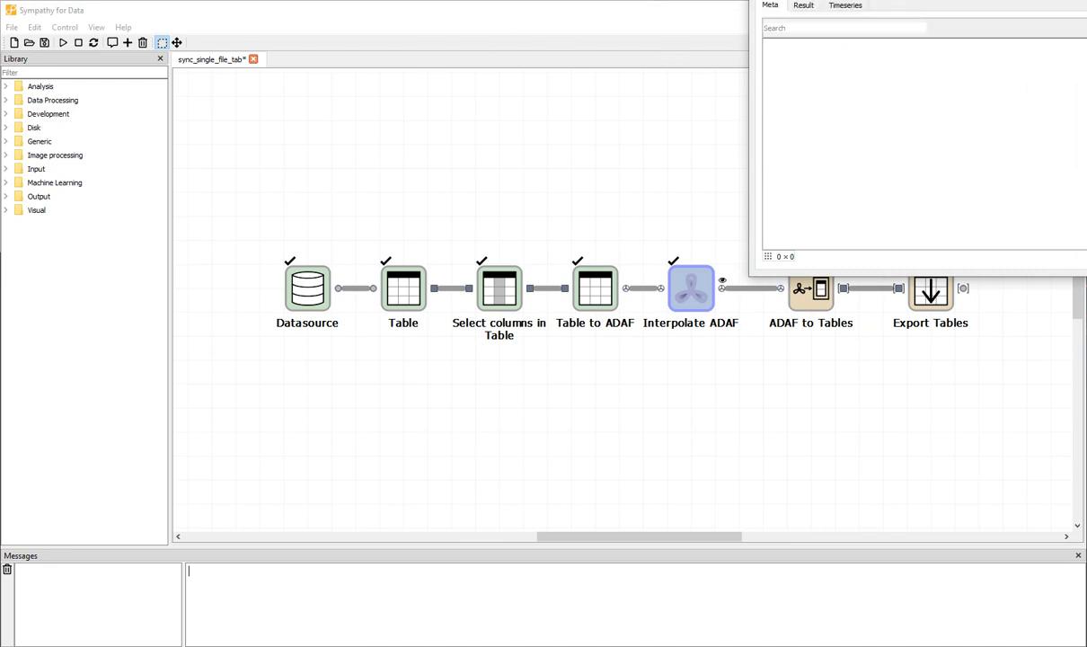
left_click_drag(845, 2, 522, 92)
left_click(445, 121)
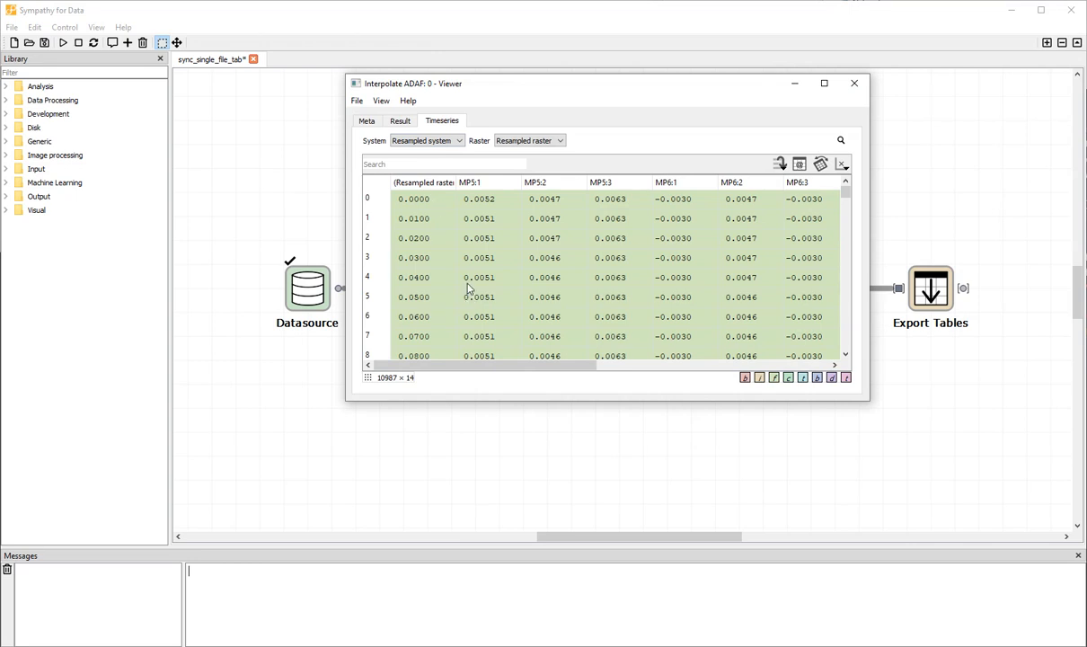
scroll(468, 288, "down", 6)
scroll(462, 274, "down", 19)
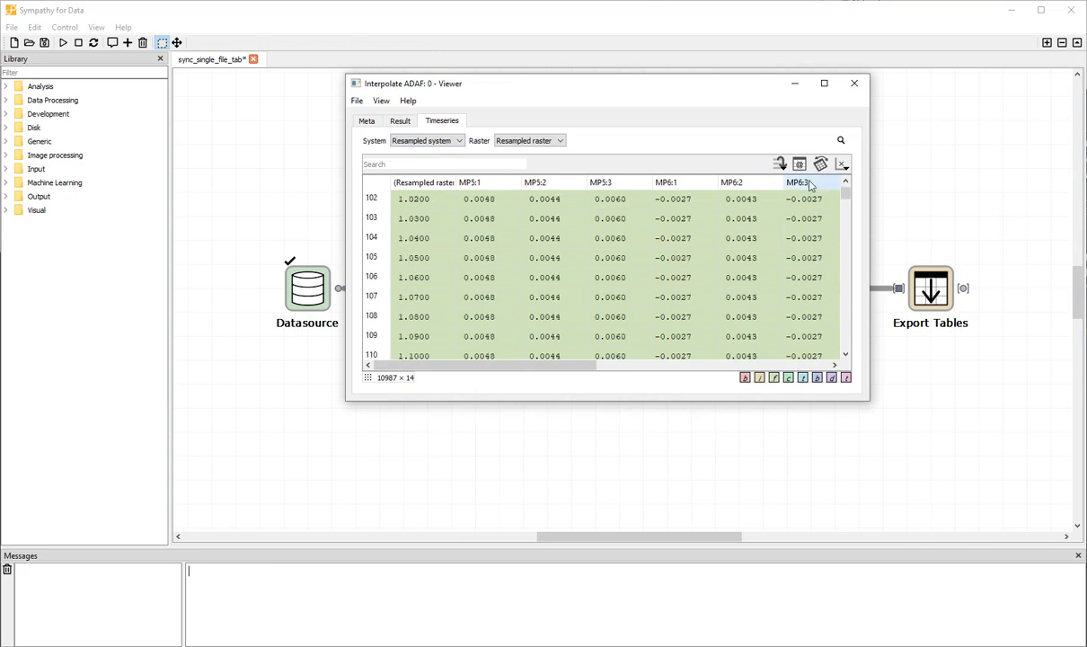
left_click(853, 82)
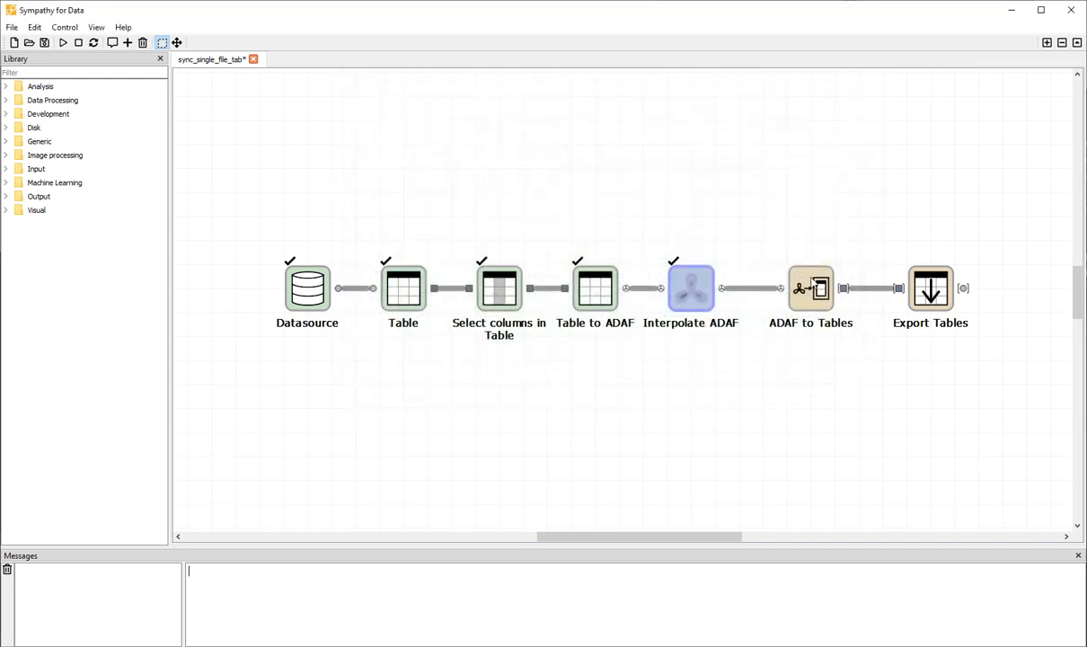
Step: Execute the ADAF to Tables node and check its export group configuration without saving
double_click(798, 293)
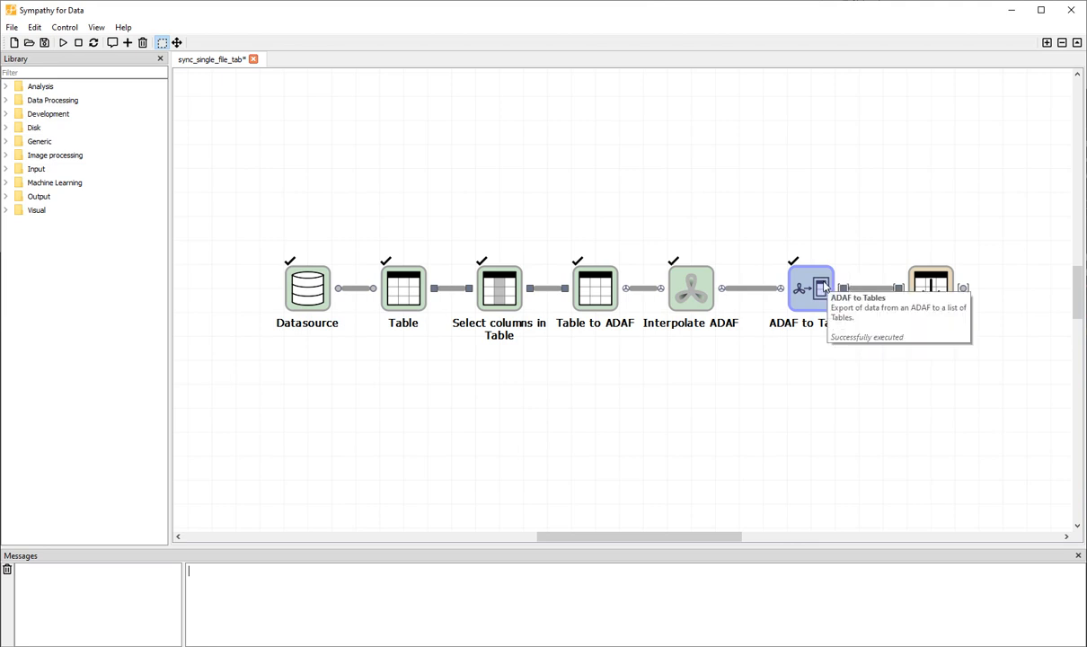
right_click(826, 282)
left_click(854, 290)
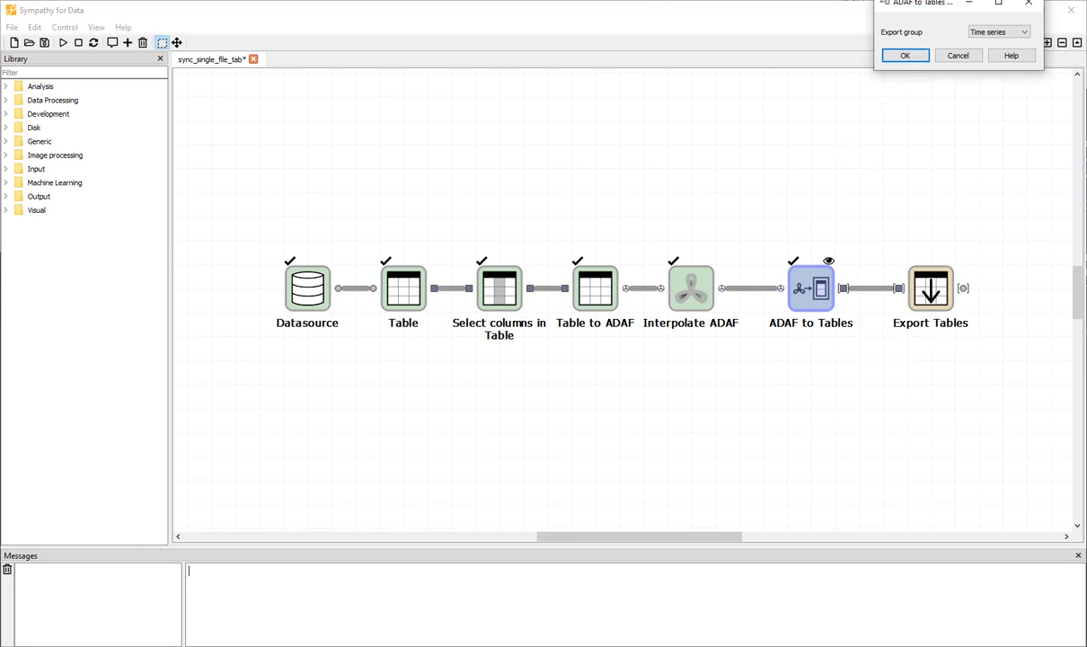
left_click_drag(904, 5, 750, 153)
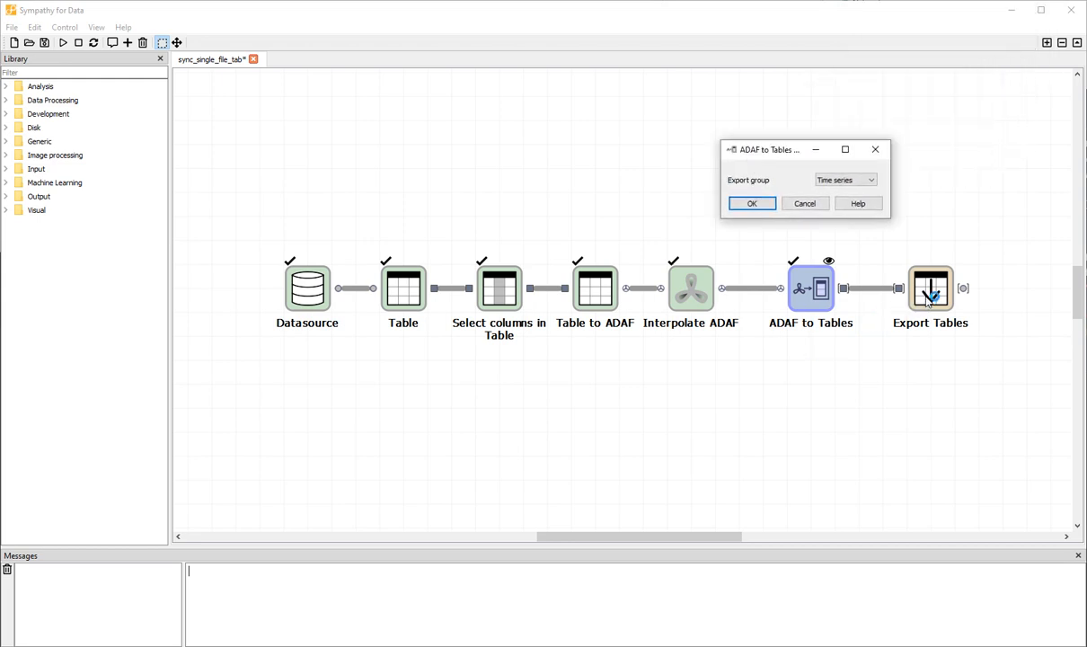
left_click(804, 203)
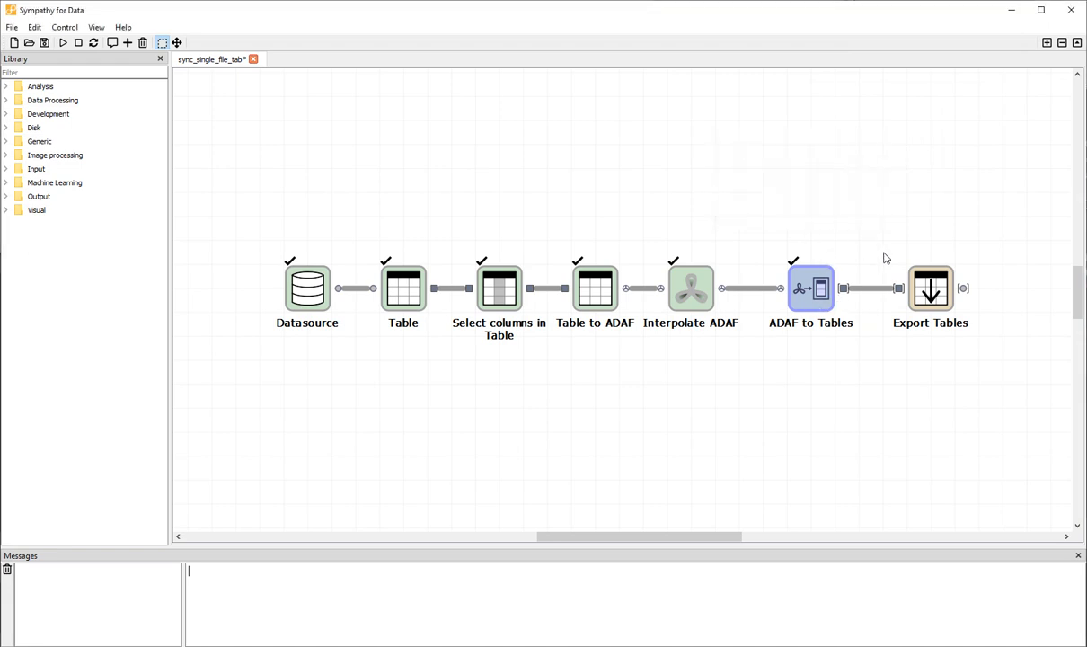
Step: Set the Export Tables node's output filename to 100Hz_resampled and accept the configuration
left_click(930, 287)
right_click(949, 293)
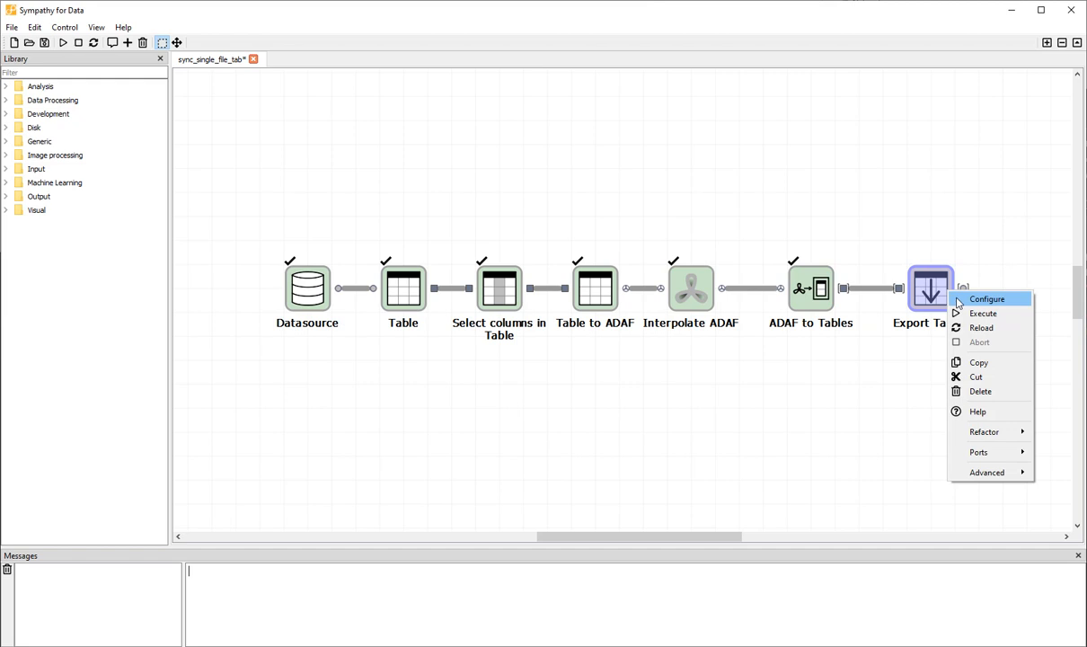
left_click(958, 301)
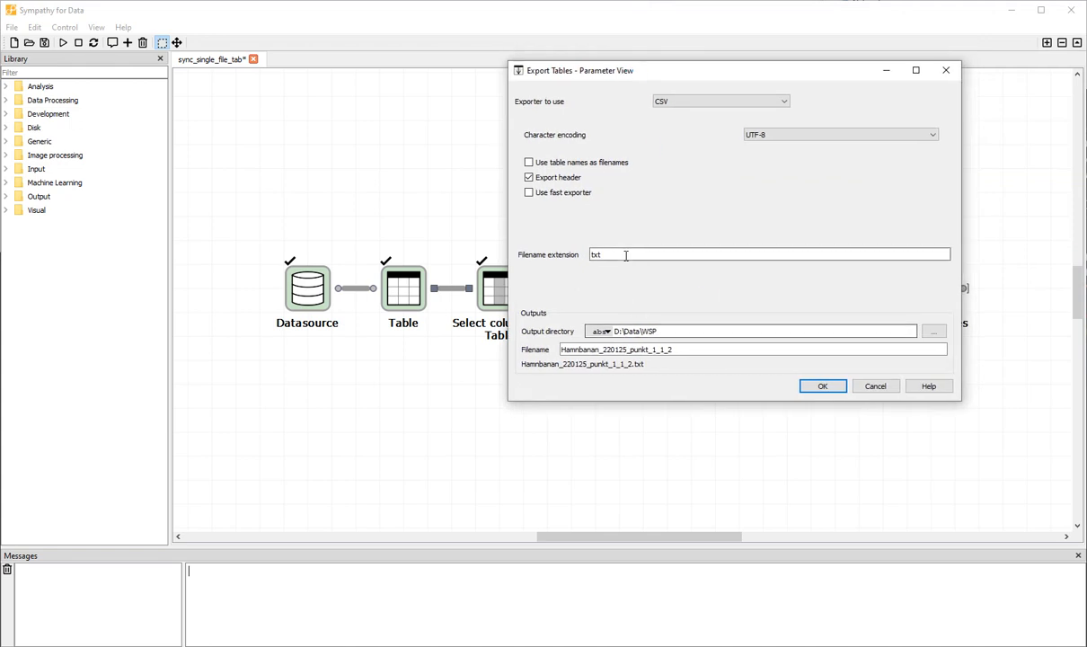
double_click(685, 351)
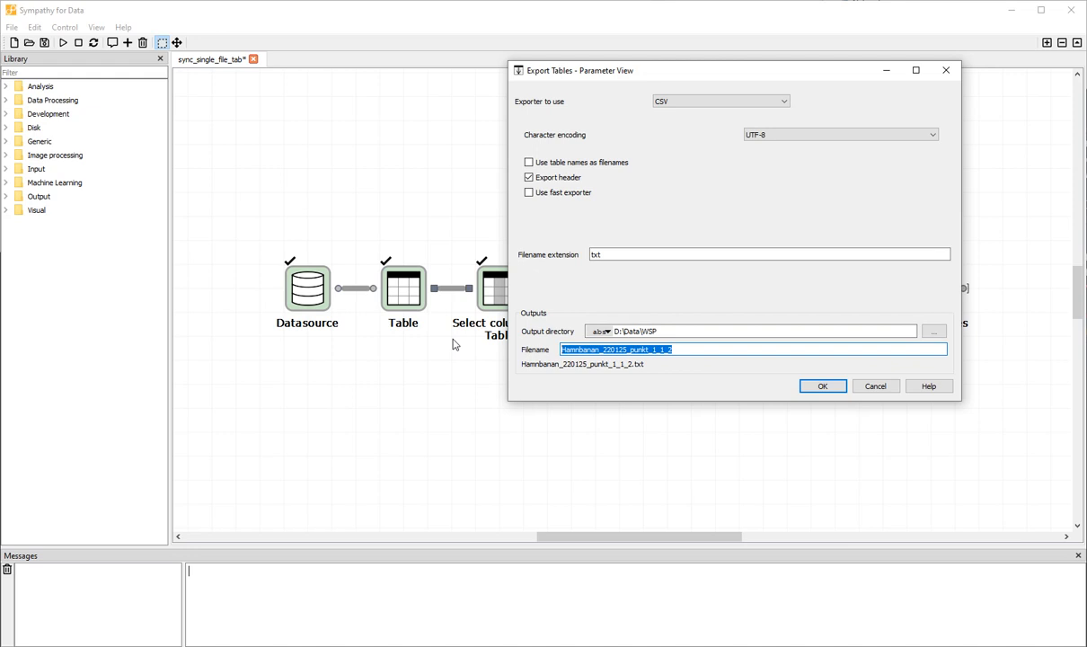
type("100Hz")
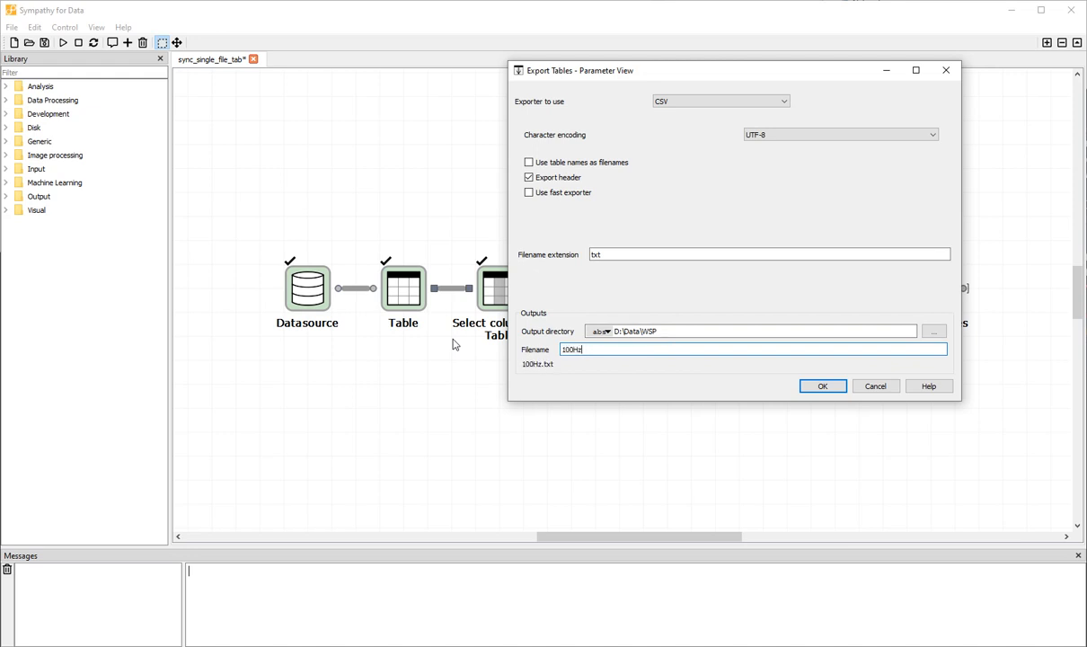
type("_resampled")
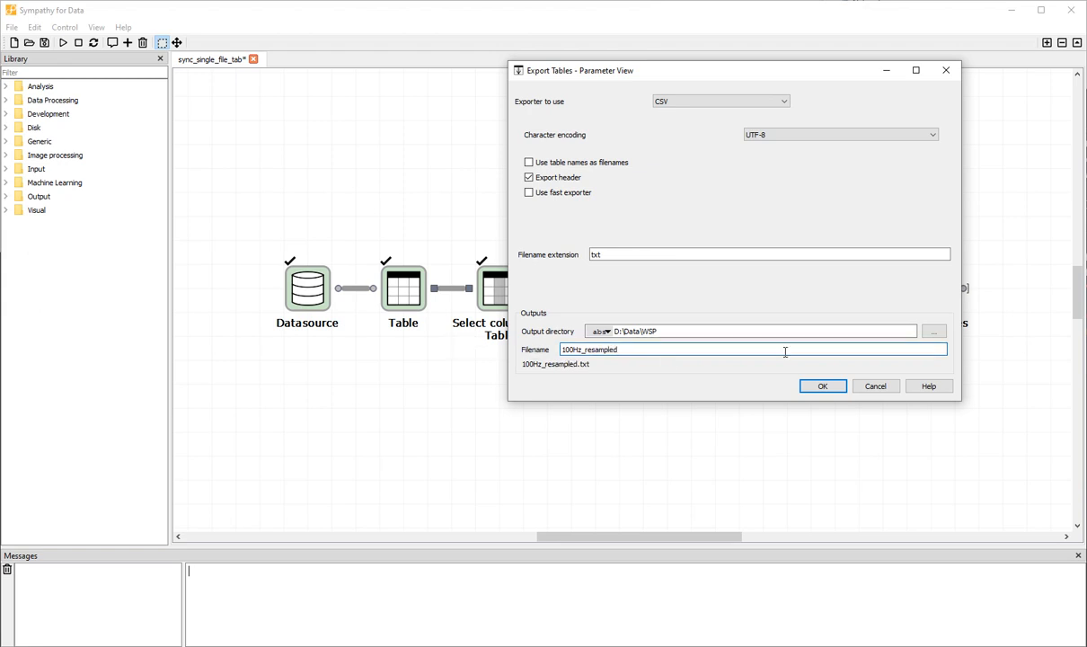
left_click(824, 386)
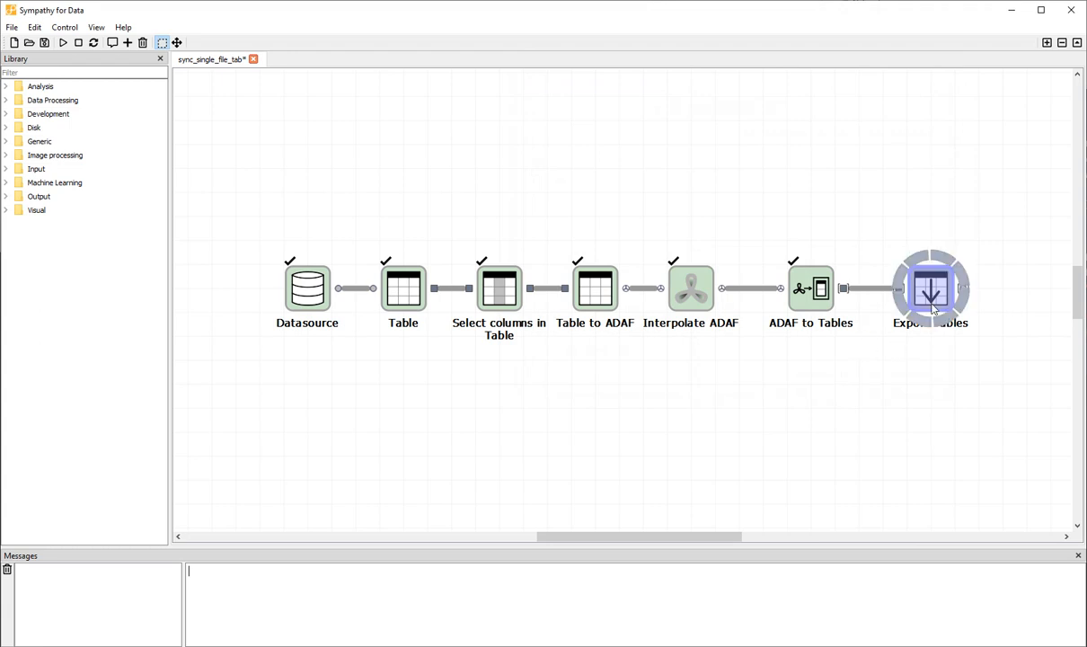